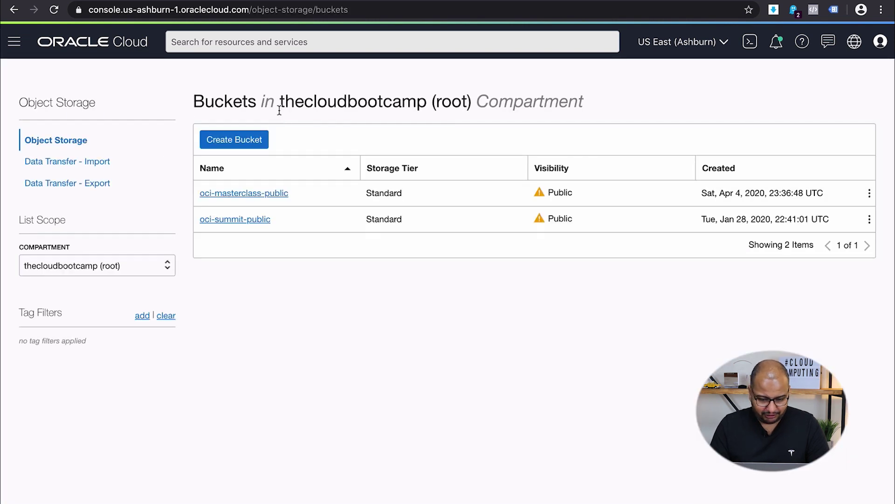
# Step: Create a bucket named youtube-demo in the US East (Ashburn) region with the default Standard tier and Oracle-managed encryption keys
pyautogui.click(252, 144)
pyautogui.moveTo(345, 147); pyautogui.dragTo(84, 149)
pyautogui.press('BackSpace')
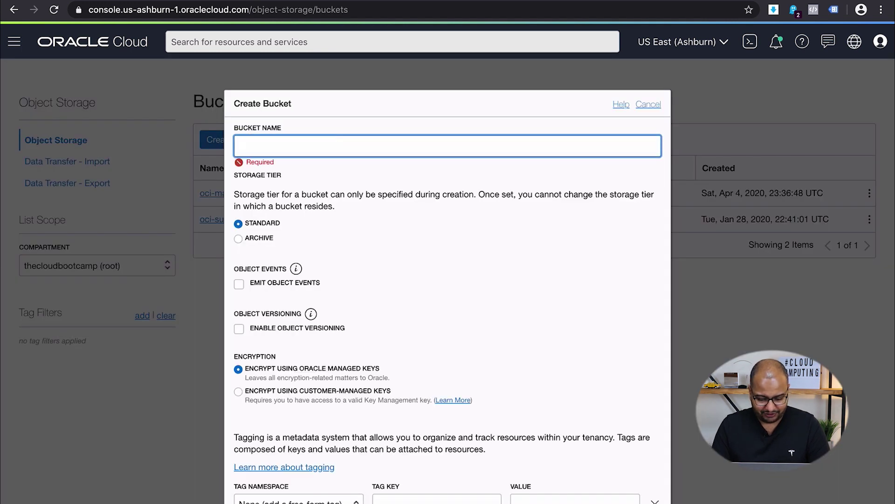
pyautogui.write('youtube-demo')
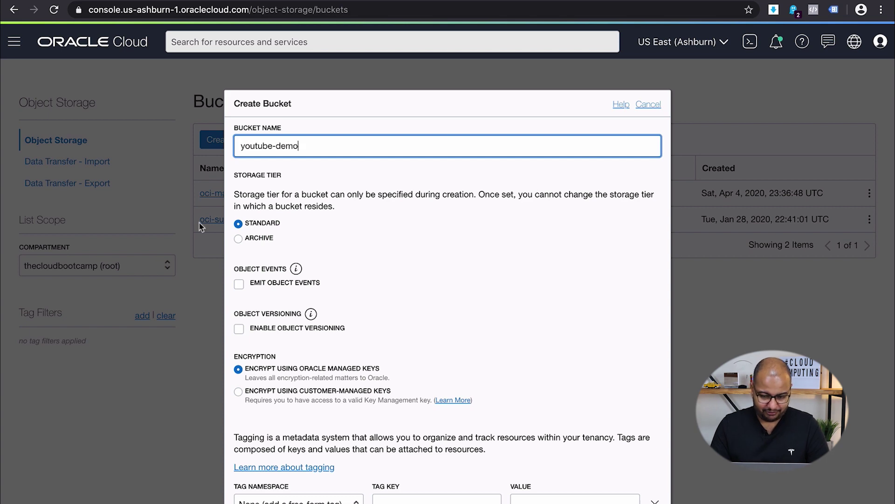
pyautogui.scroll(-3, 368, 278)
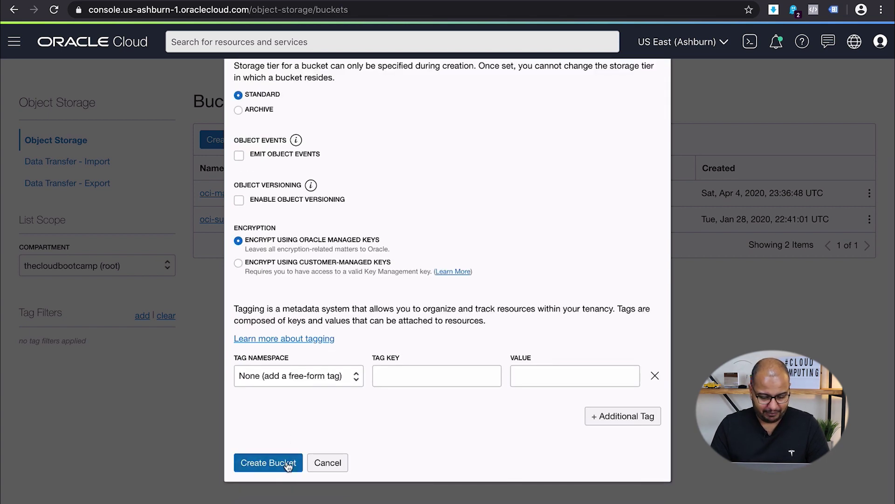
pyautogui.click(271, 462)
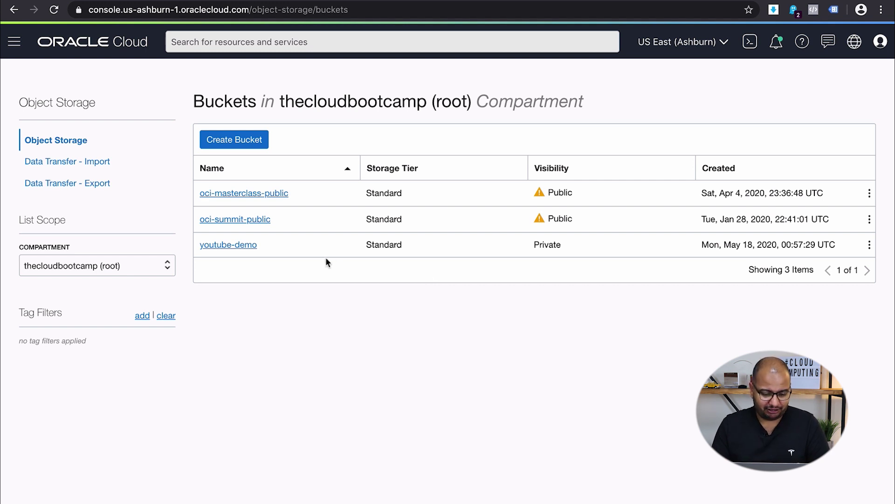
# Step: Open the youtube-demo bucket and upload the file imagem-1 from the Downloads folder
pyautogui.click(231, 247)
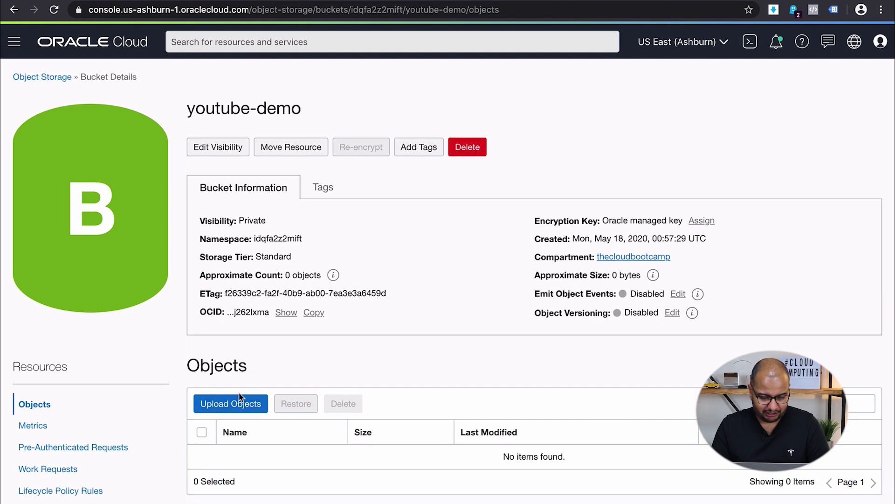
pyautogui.scroll(-2, 236, 404)
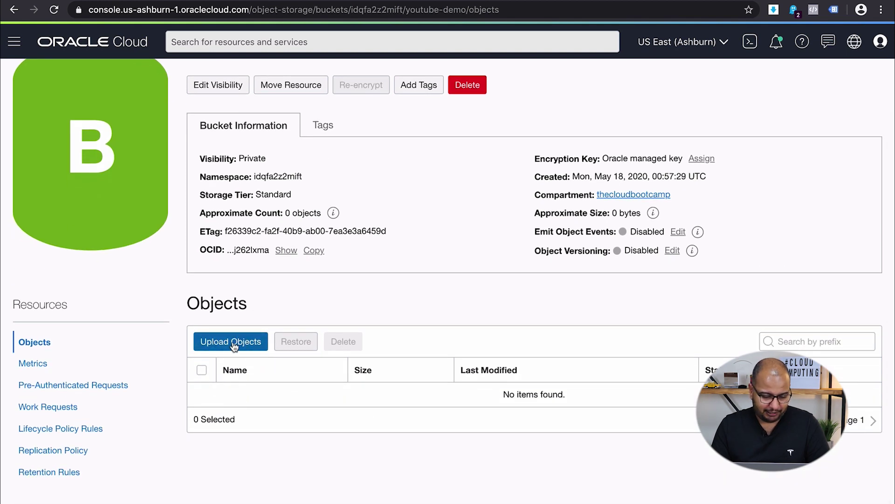
pyautogui.click(236, 342)
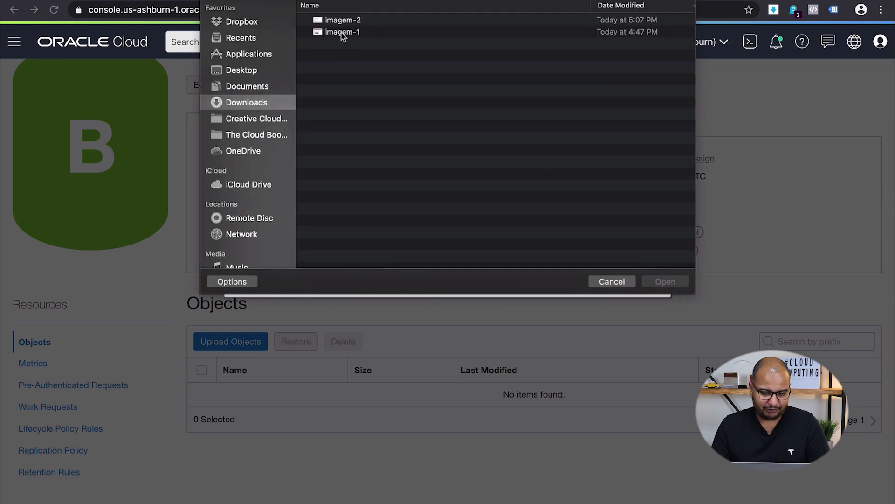
pyautogui.doubleClick(341, 33)
pyautogui.click(273, 327)
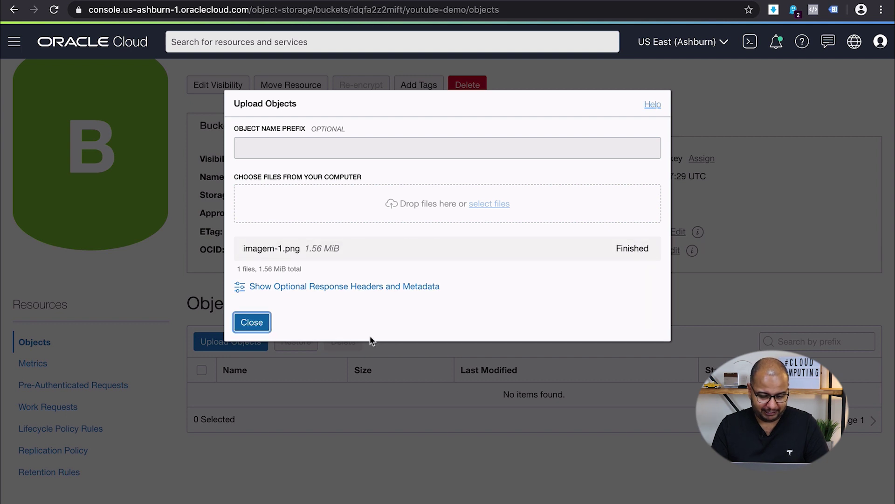
pyautogui.click(252, 322)
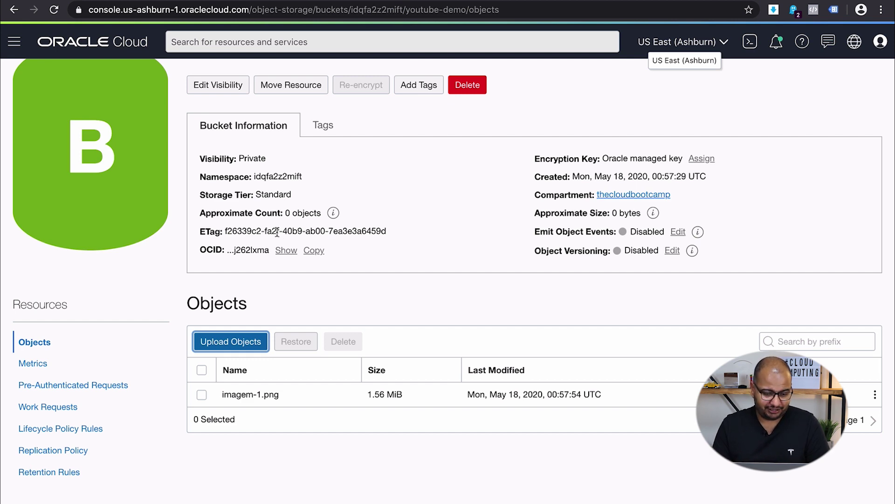
# Step: Return to the list of buckets and switch the console's region to US West (Phoenix)
pyautogui.scroll(2, 277, 232)
pyautogui.click(38, 76)
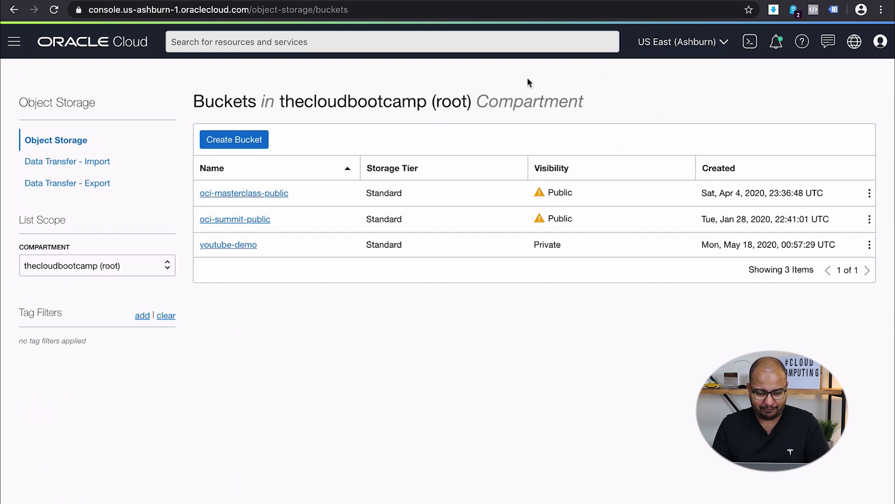
pyautogui.click(699, 42)
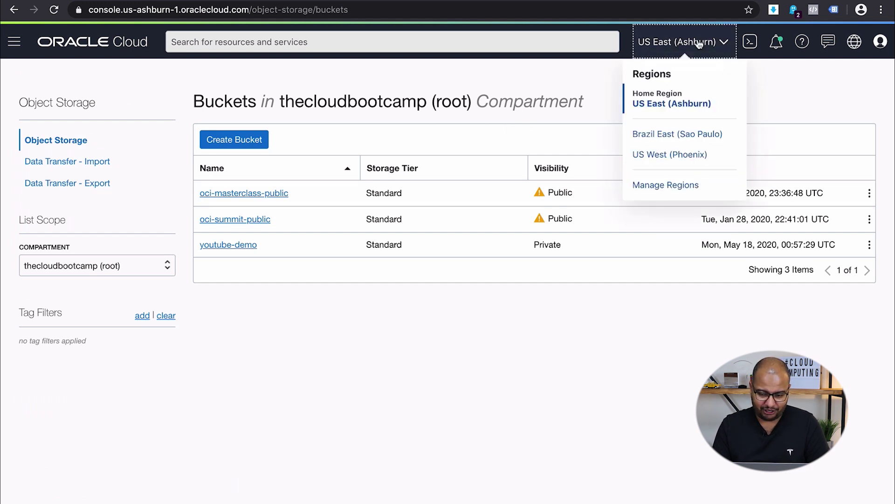
pyautogui.click(676, 157)
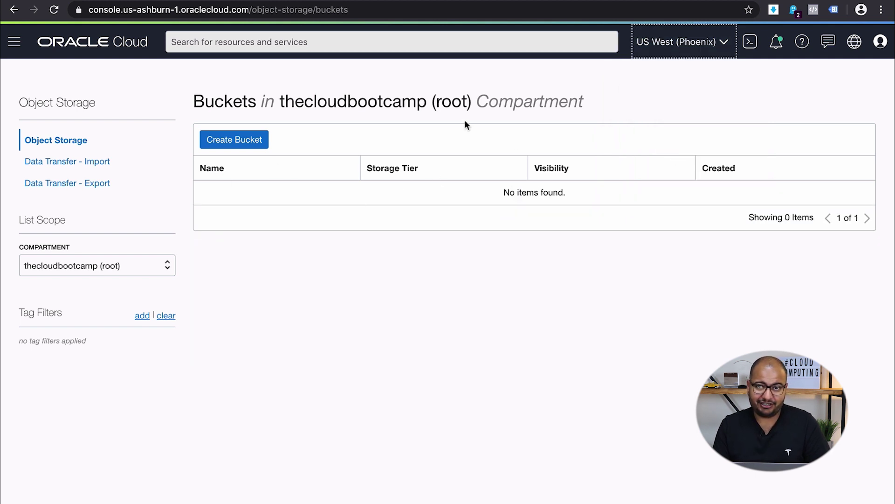
# Step: Create a bucket named youtube-demo in the US West (Phoenix) region, keeping the default storage and encryption settings
pyautogui.click(256, 140)
pyautogui.tripleClick(389, 149)
pyautogui.write('youtube-demo')
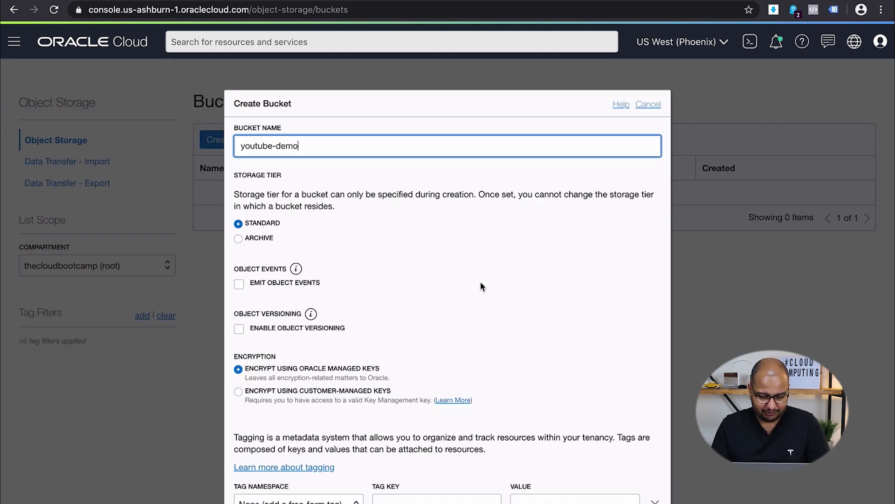
pyautogui.scroll(-5, 482, 284)
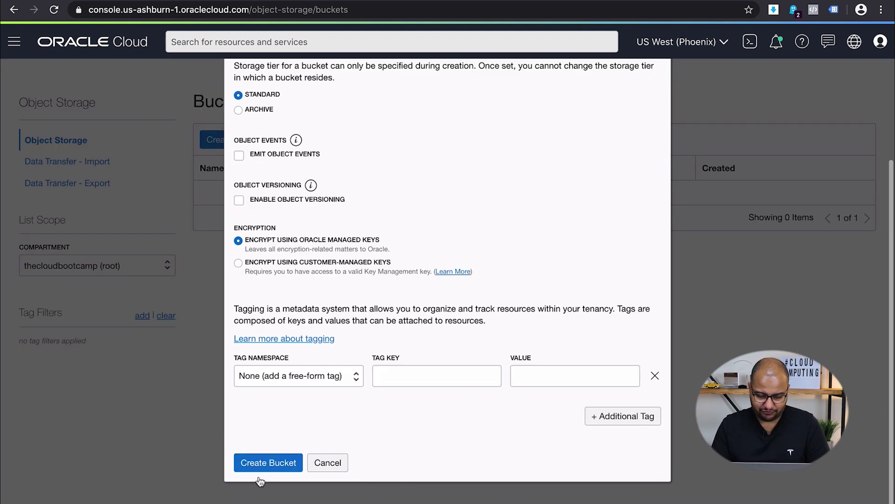
pyautogui.click(264, 462)
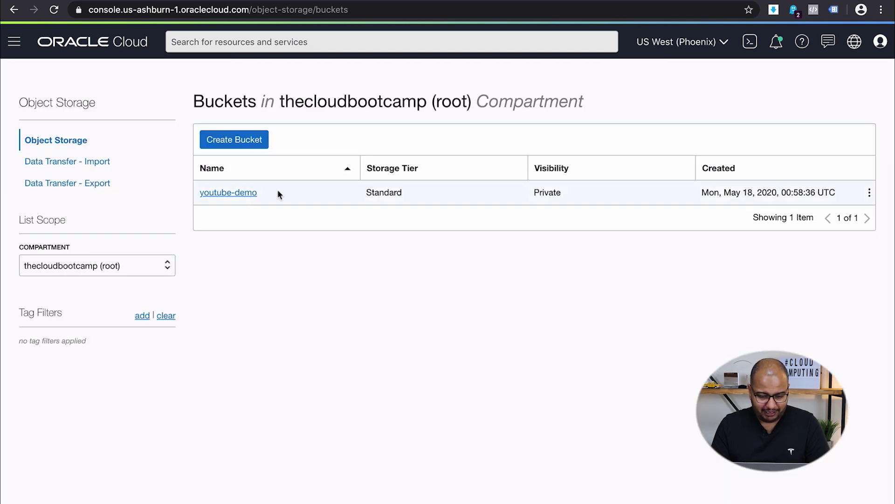
# Step: Check the details and objects of the Phoenix youtube-demo bucket, and return to the bucket list
pyautogui.click(226, 192)
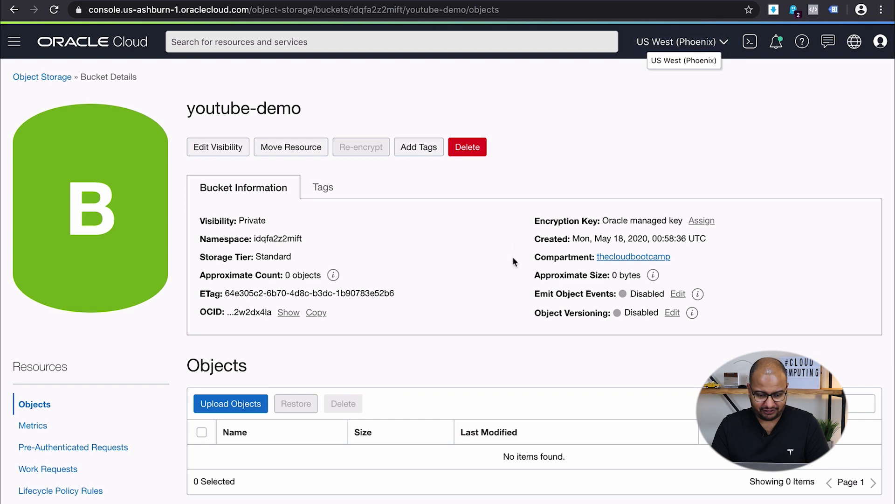
pyautogui.scroll(-2, 513, 257)
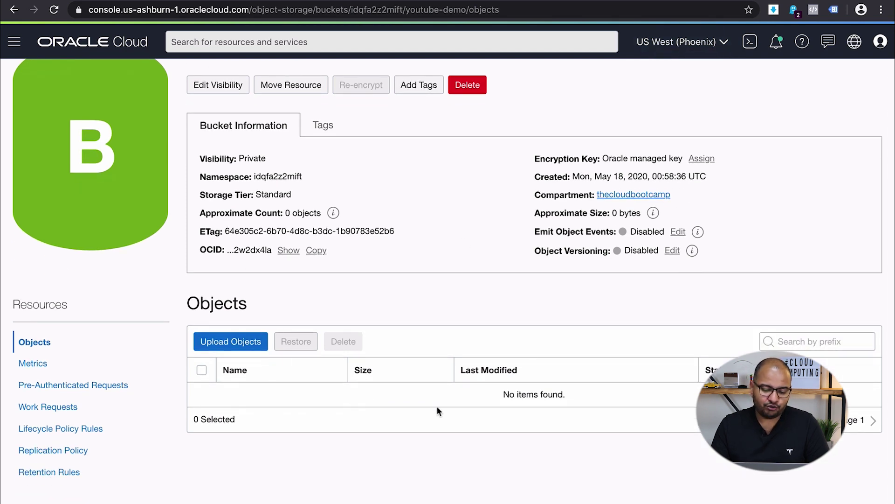
pyautogui.scroll(2, 341, 312)
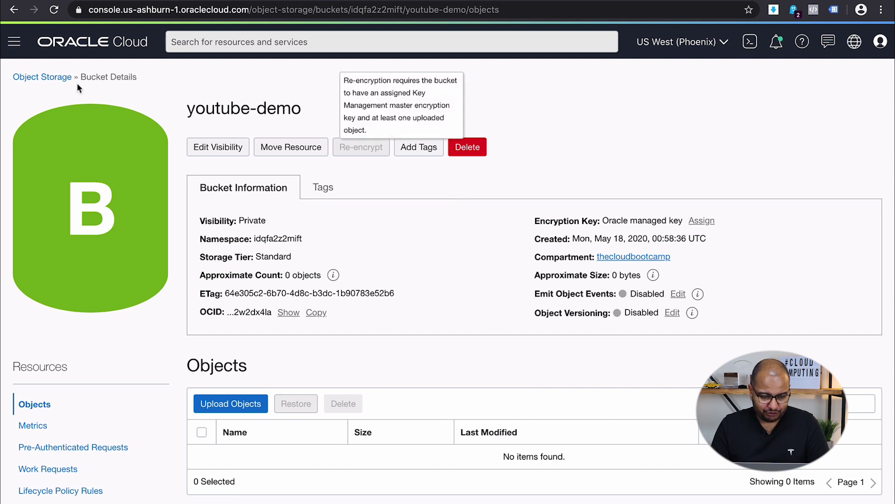
pyautogui.click(52, 76)
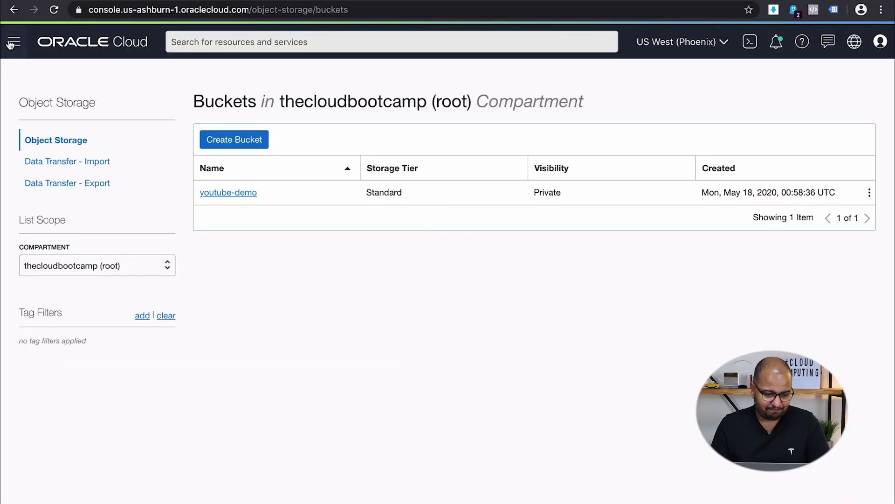
# Step: Open the Identity policies of the tenancy
pyautogui.click(14, 42)
pyautogui.scroll(-5, 84, 279)
pyautogui.moveTo(85, 284)
pyautogui.scroll(-5, 84, 284)
pyautogui.moveTo(108, 421)
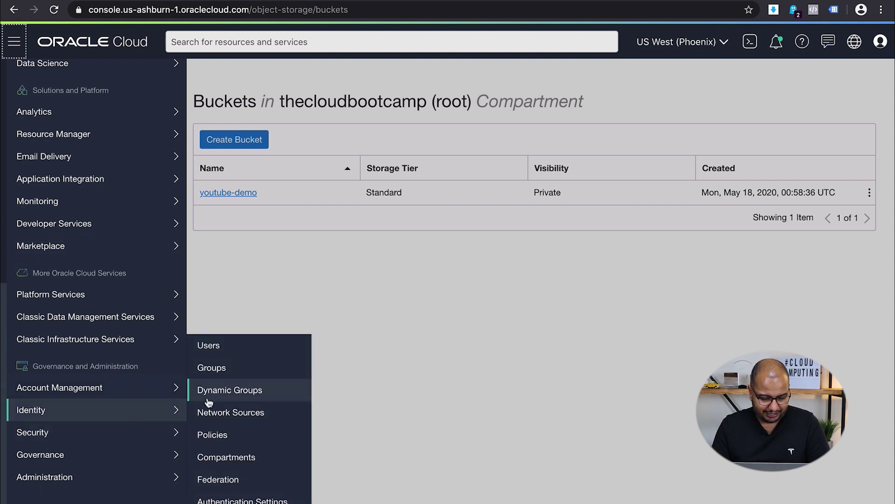
pyautogui.click(226, 432)
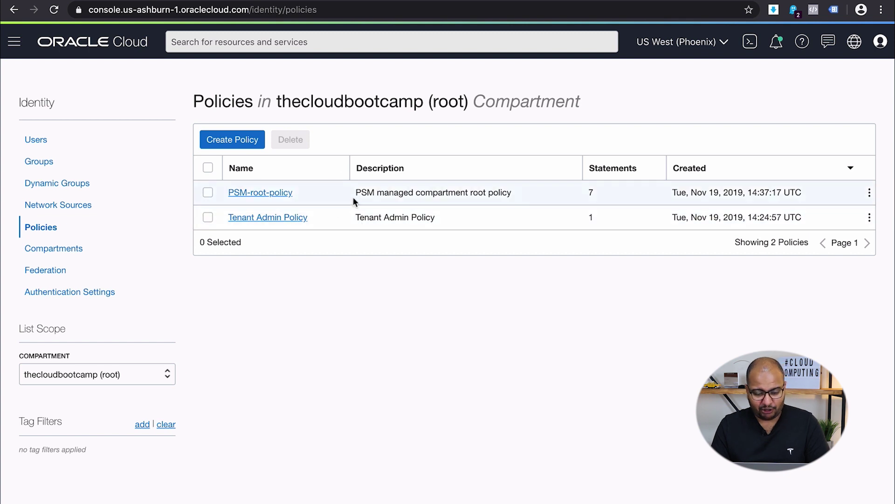
# Step: Switch to the text editor and examine the service name, permission and scope in the Object Storage policy statement
pyautogui.press('super+Tab')
pyautogui.press('super+Tab')
pyautogui.press('super+Tab')
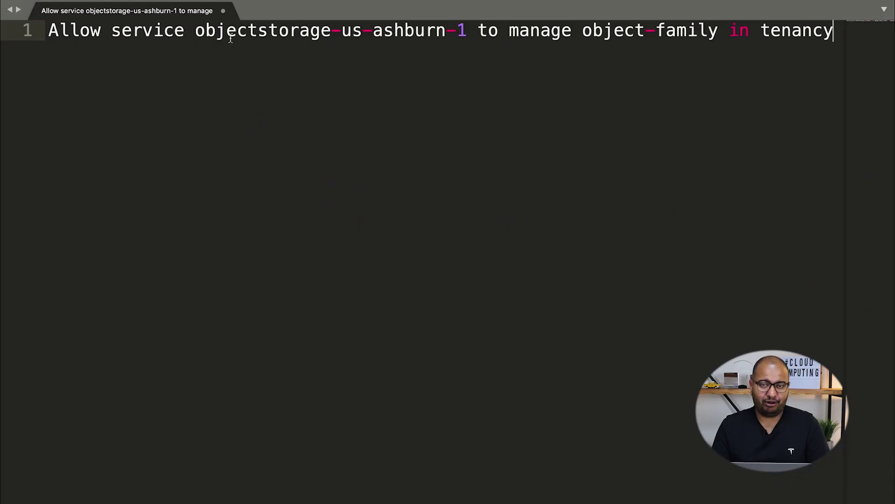
pyautogui.moveTo(53, 25); pyautogui.dragTo(462, 28)
pyautogui.click(214, 32)
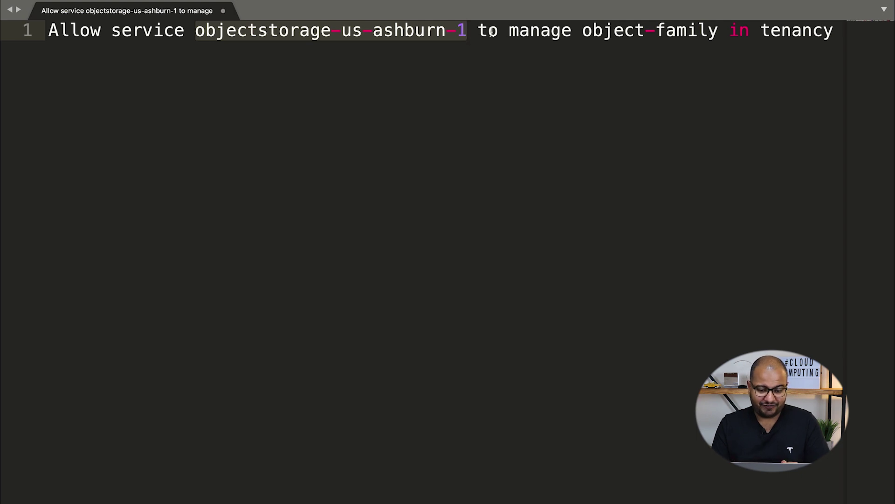
pyautogui.click(472, 31)
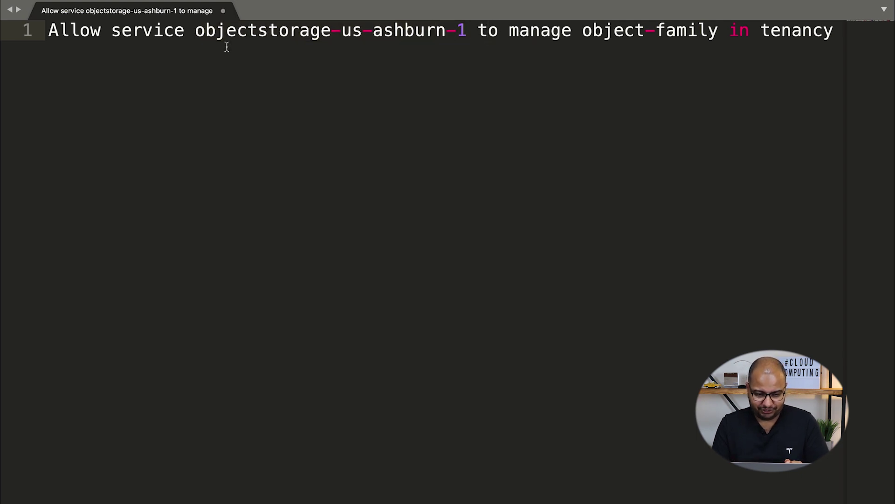
pyautogui.moveTo(509, 31); pyautogui.dragTo(661, 21)
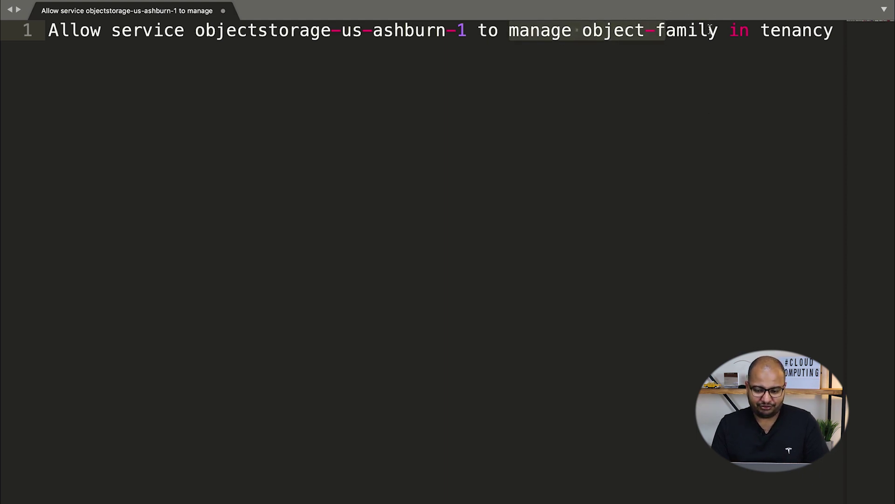
pyautogui.click(751, 29)
pyautogui.click(835, 29)
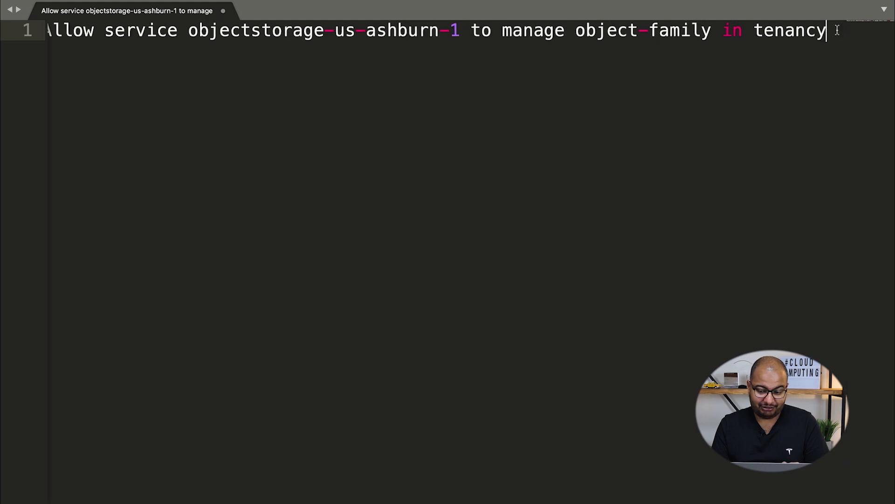
pyautogui.keyDown('shift'); pyautogui.click(114, 30); pyautogui.keyUp('shift')
pyautogui.click(204, 40)
# Step: Copy the whole statement "Allow service objectstorage-us-ashburn-1 to manage object-family in tenancy"
pyautogui.tripleClick(167, 34)
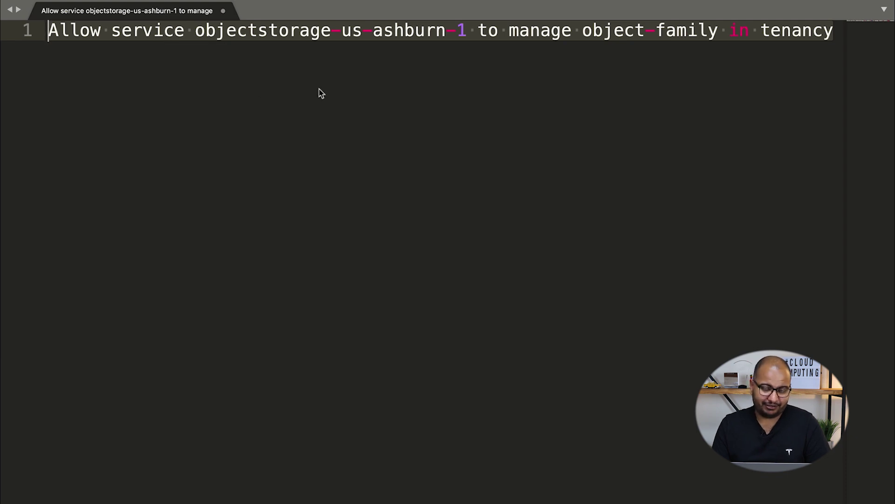
pyautogui.click(304, 79)
pyautogui.tripleClick(309, 63)
pyautogui.hotkey('ctrl', 'c')
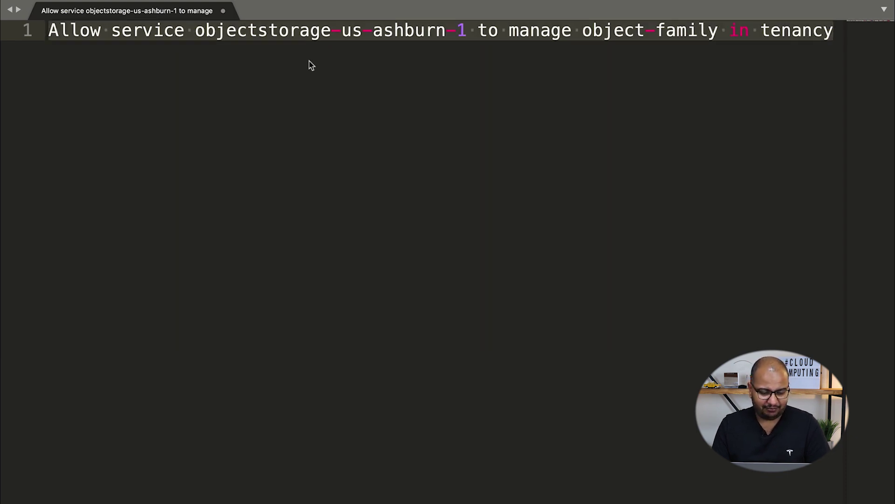
# Step: In the Oracle Cloud console, start a policy named object-storage-replication with the description "Policy para permitir replicação de dados entre Object Storage"
pyautogui.press('super+Tab')
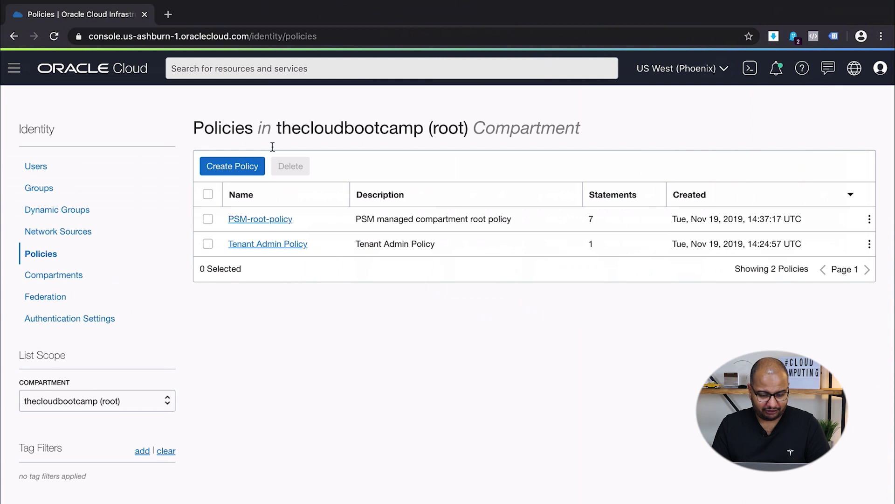
pyautogui.click(245, 172)
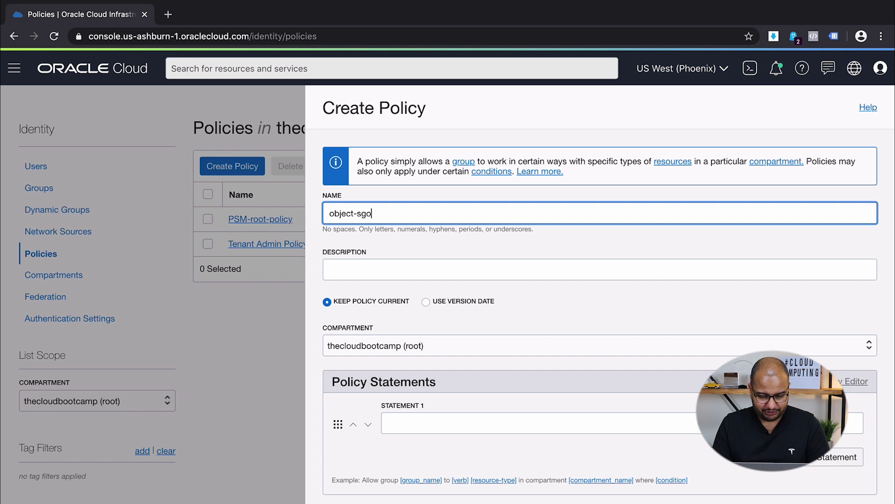
pyautogui.write('cation')
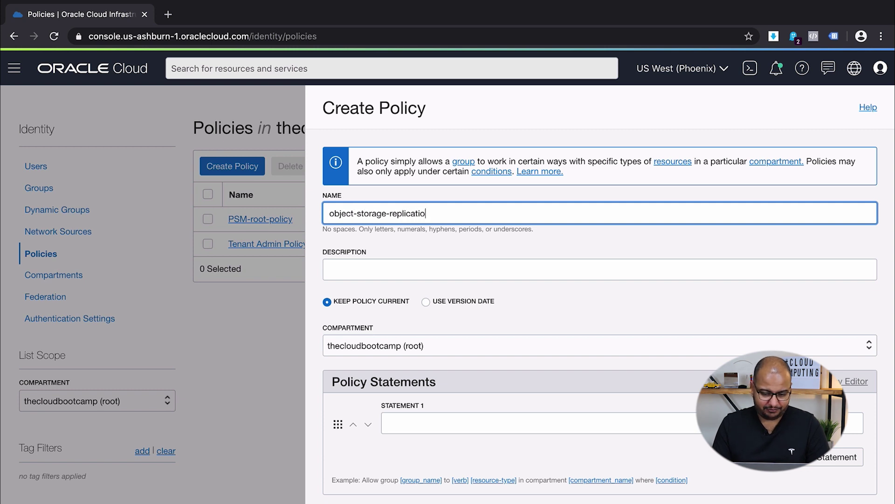
pyautogui.press('Tab')
pyautogui.write('Policy para perf')
pyautogui.write('itir replicação de da')
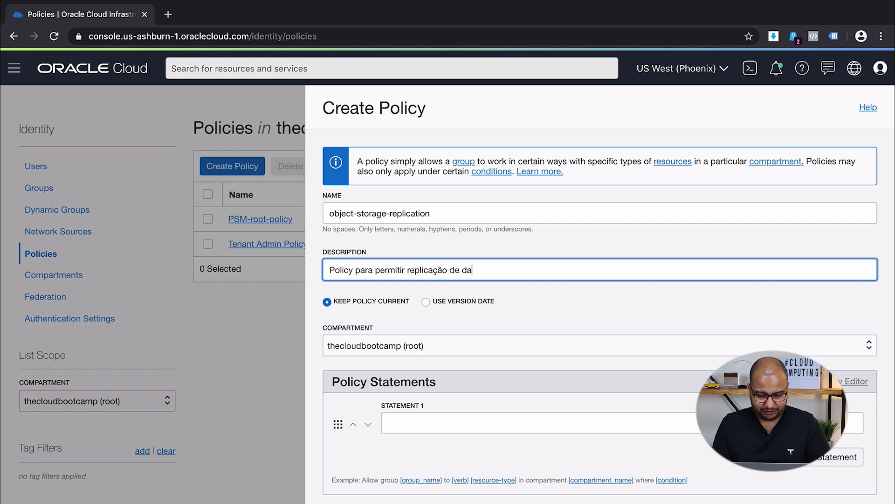
pyautogui.write('dos entre Object')
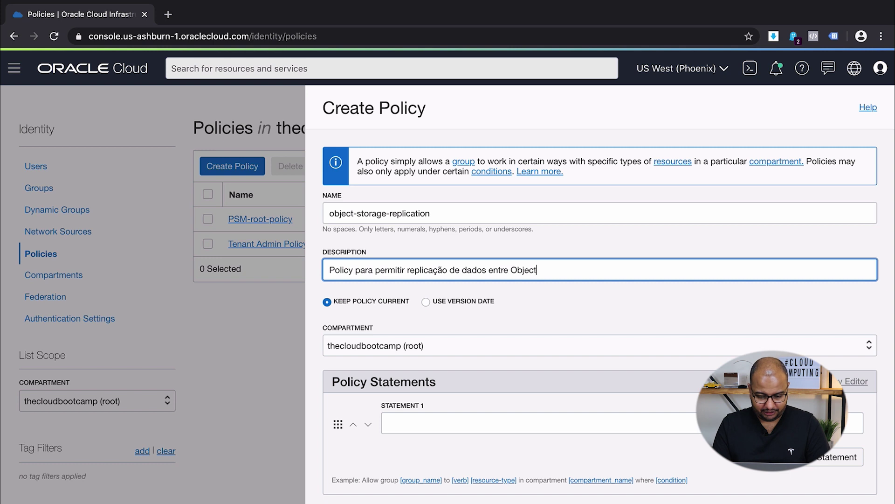
pyautogui.write(' Storage')
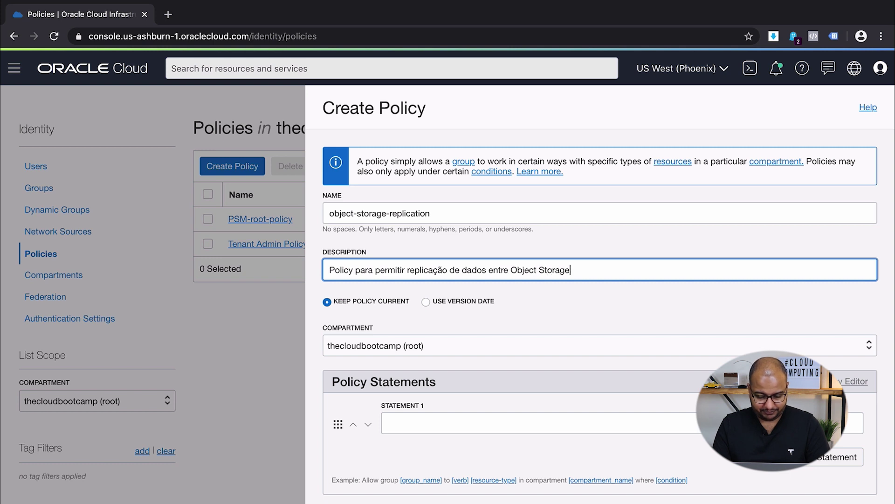
# Step: Add the statement "Allow service objectstorage-us-ashburn-1 to manage object-family in tenancy" and create the object-storage-replication policy
pyautogui.scroll(-1, 421, 295)
pyautogui.click(421, 387)
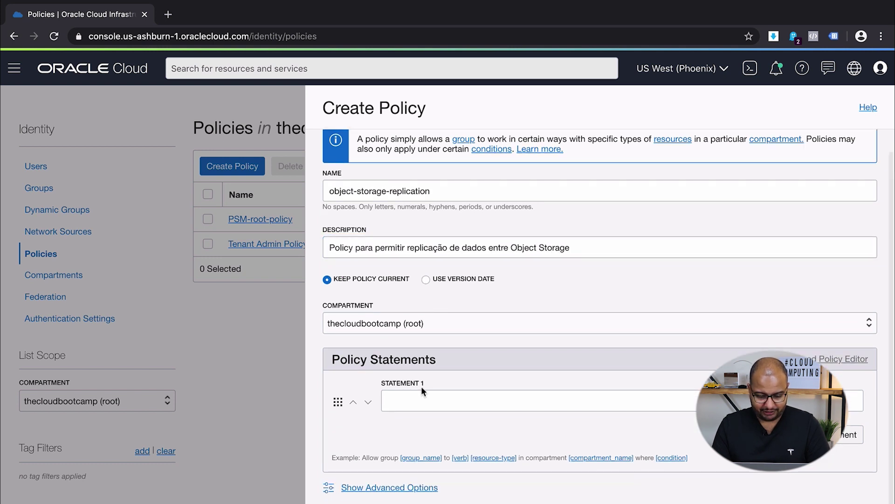
pyautogui.hotkey('ctrl', 'v')
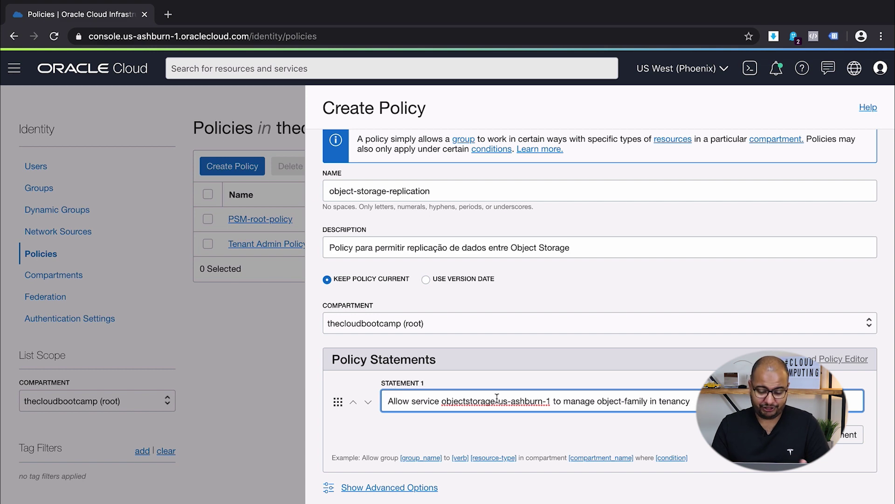
pyautogui.click(343, 502)
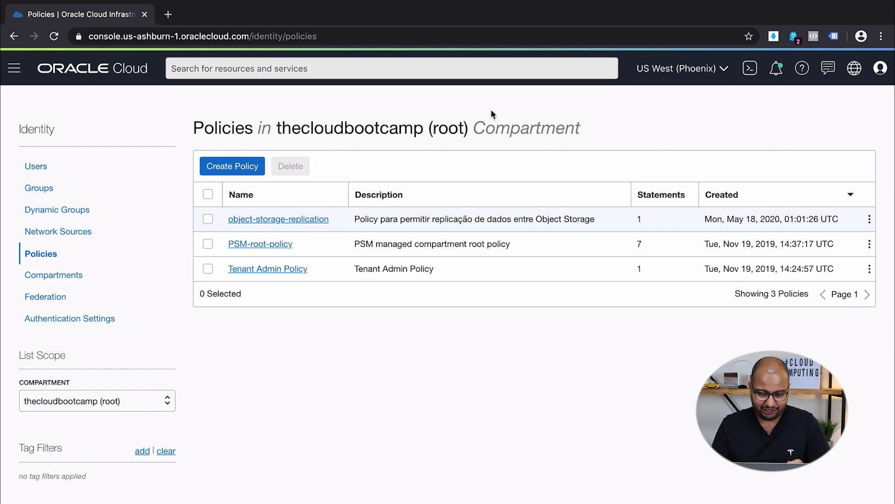
# Step: Switch the region to US East (Ashburn) and open the youtube-demo bucket in Object Storage
pyautogui.click(676, 69)
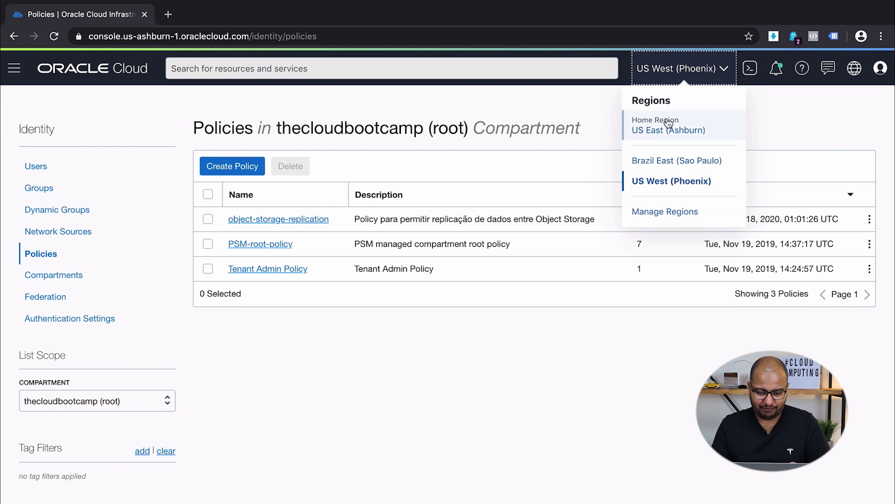
pyautogui.click(694, 136)
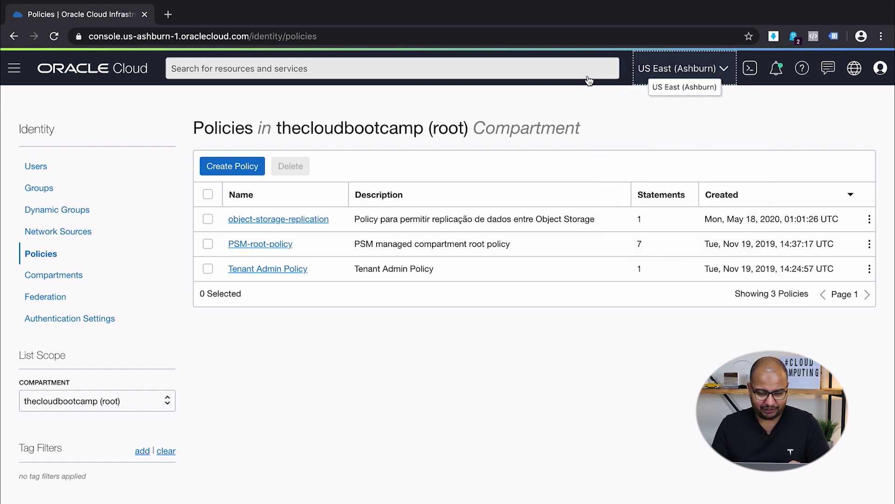
pyautogui.click(15, 69)
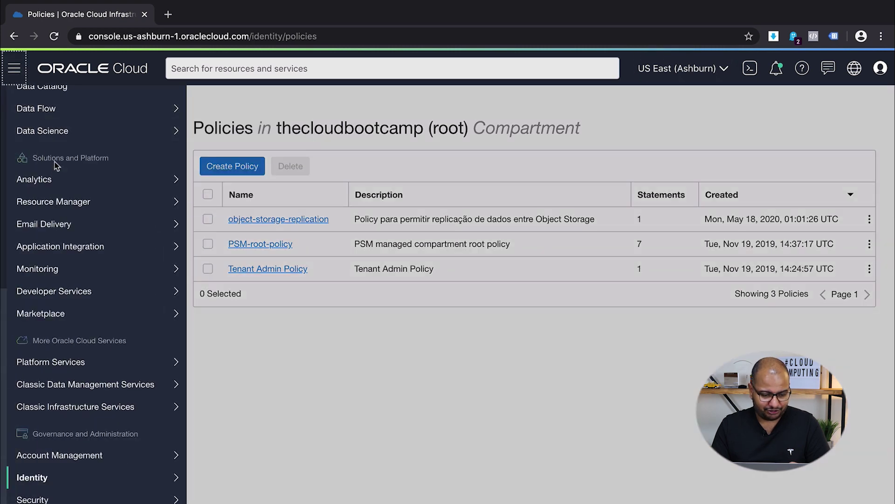
pyautogui.scroll(10, 70, 177)
pyautogui.moveTo(93, 175)
pyautogui.click(216, 175)
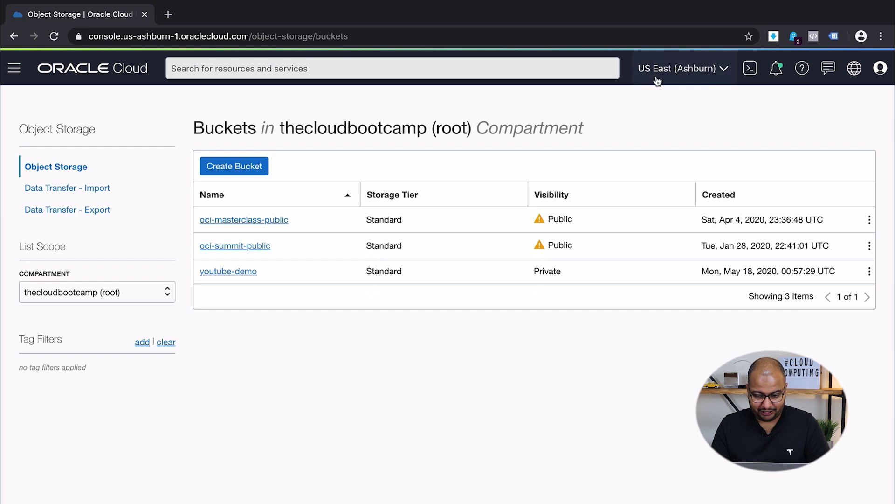
pyautogui.click(238, 271)
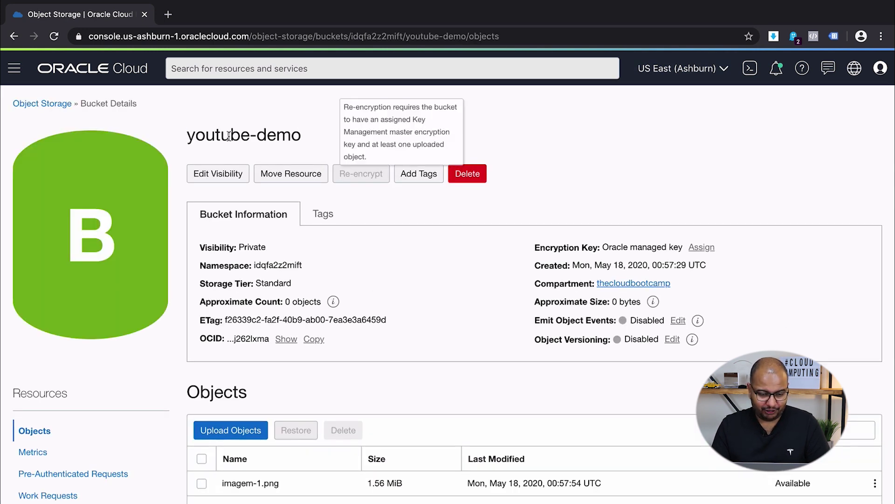
pyautogui.moveTo(240, 135); pyautogui.dragTo(195, 135)
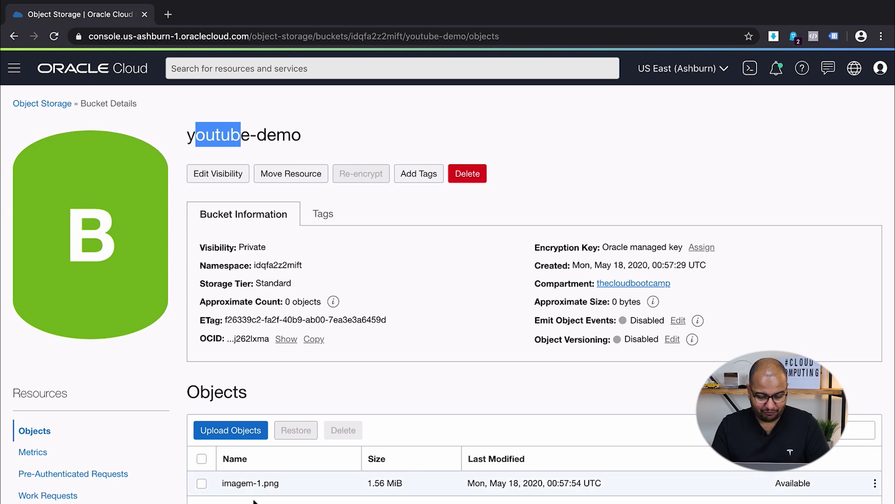
# Step: Start a replication policy for the youtube-demo bucket and name it replication-policy-youtube-demo-phoenix
pyautogui.scroll(-2, 281, 332)
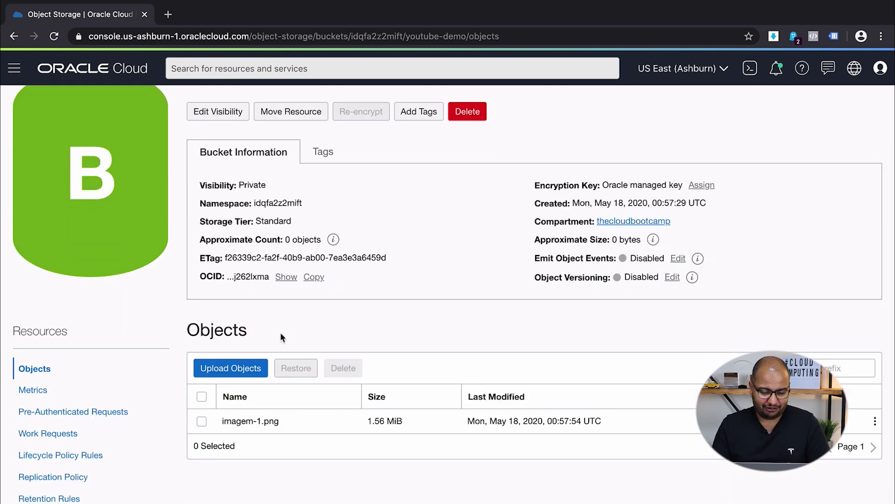
pyautogui.click(61, 480)
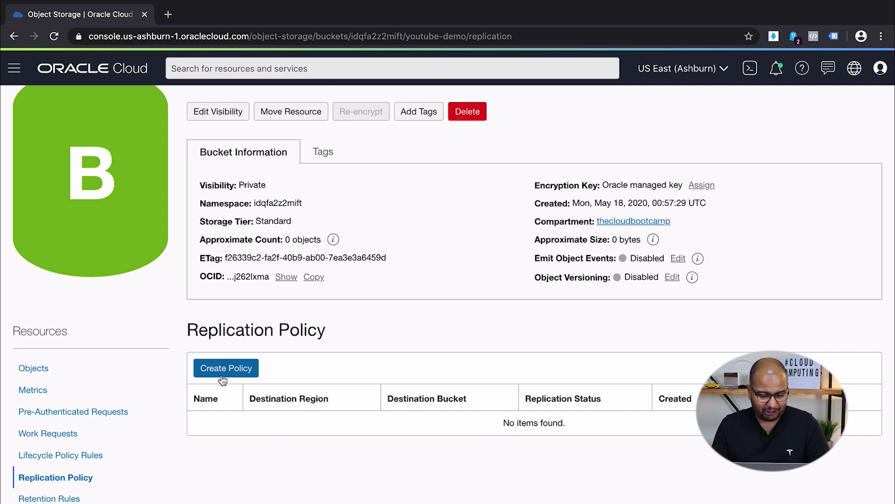
pyautogui.click(233, 374)
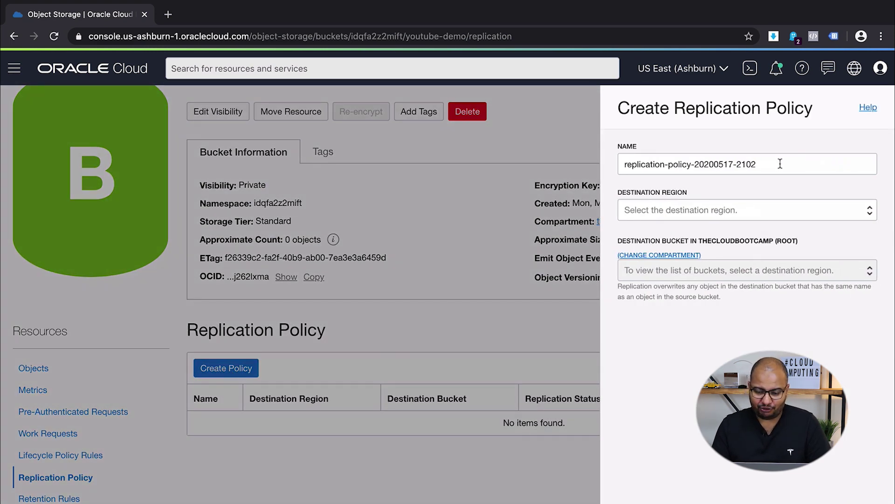
pyautogui.moveTo(780, 164); pyautogui.dragTo(651, 141)
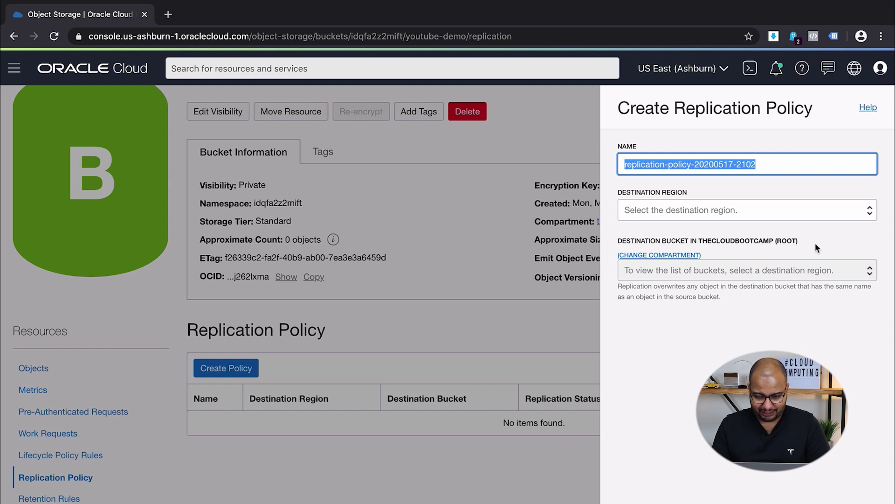
pyautogui.press('Right')
pyautogui.press('BackSpace')
pyautogui.press('BackSpace')
pyautogui.press('BackSpace')
pyautogui.press('BackSpace')
pyautogui.press('BackSpace')
pyautogui.press('BackSpace')
pyautogui.press('BackSpace')
pyautogui.press('BackSpace')
pyautogui.press('BackSpace')
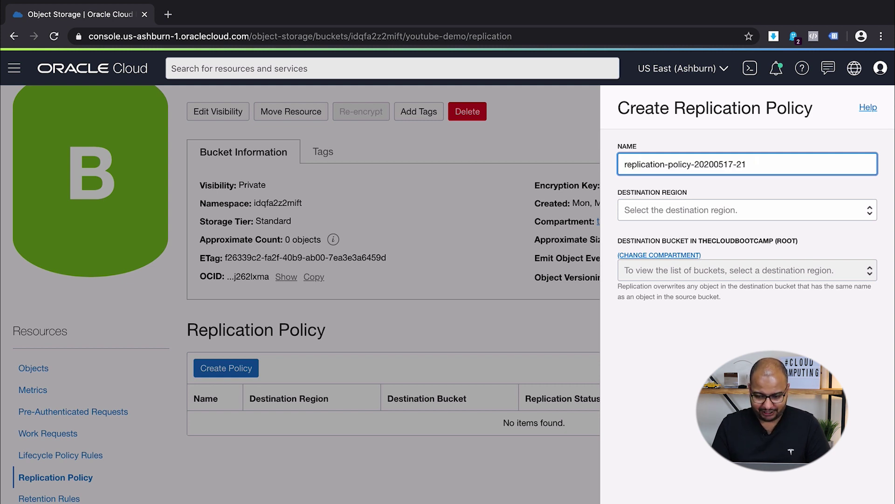
pyautogui.write('youy')
pyautogui.press('BackSpace')
pyautogui.write('tube-demo-ph')
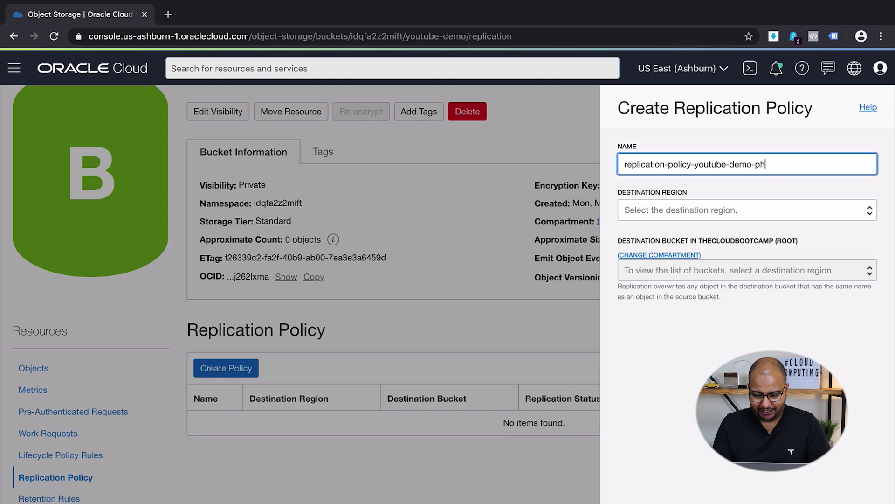
pyautogui.write('oenix')
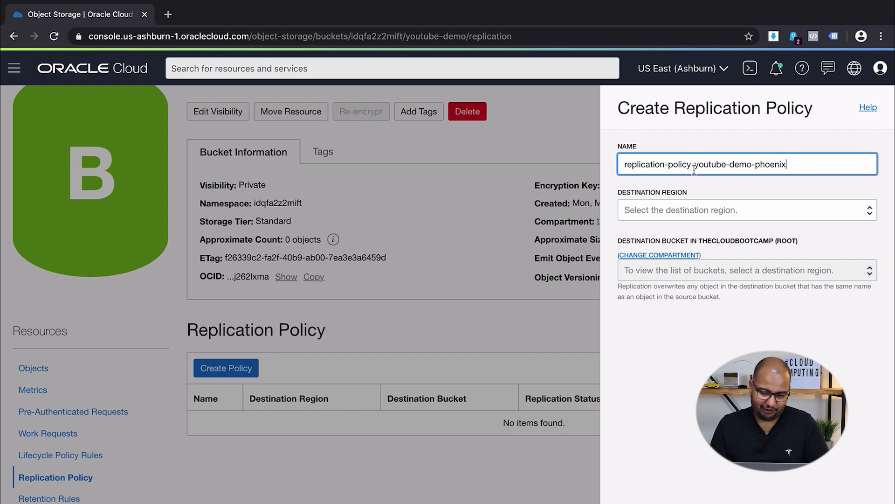
pyautogui.moveTo(752, 164); pyautogui.dragTo(698, 164)
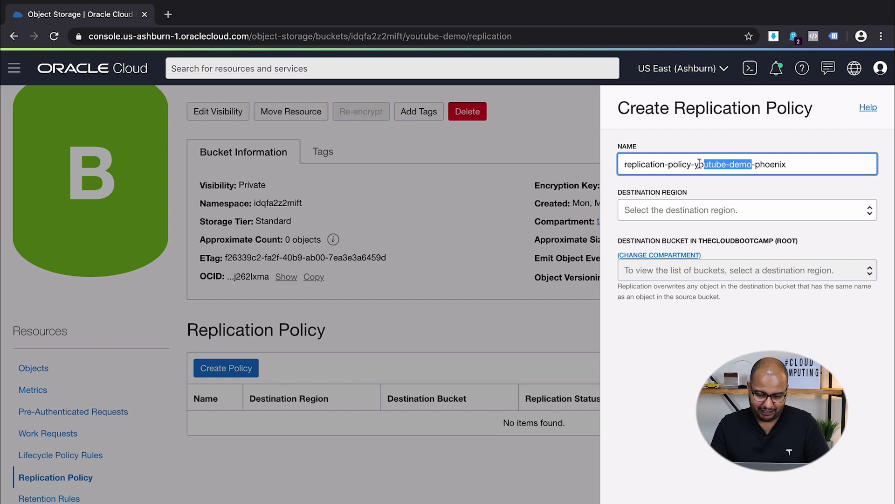
pyautogui.click(758, 164)
pyautogui.moveTo(757, 164); pyautogui.dragTo(807, 167)
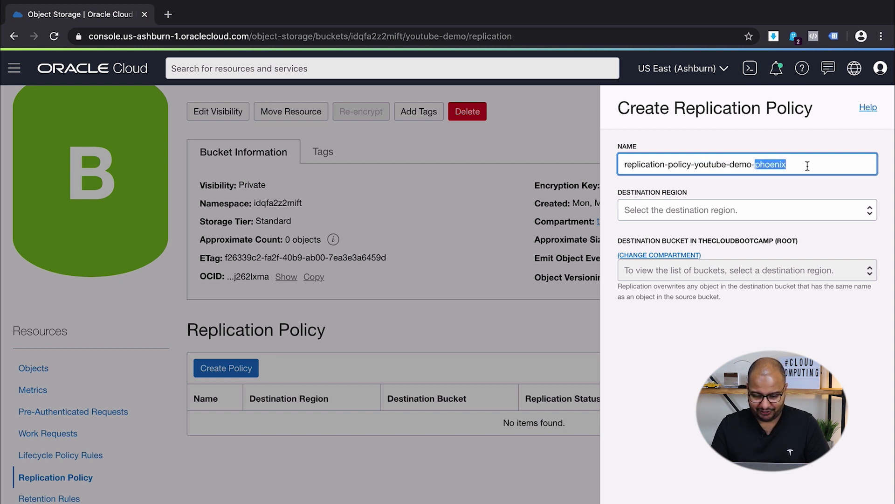
# Step: Set the destination region to US West (Phoenix) and the destination bucket to youtube-demo, and create the replication policy
pyautogui.click(715, 206)
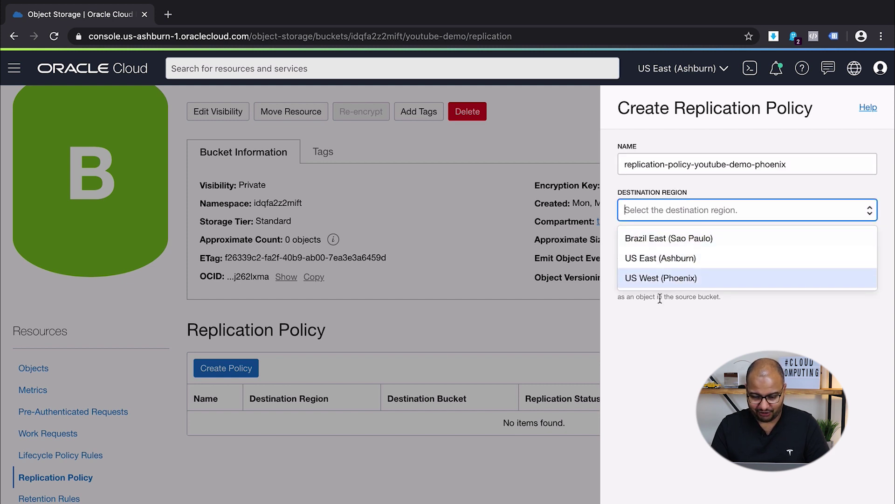
pyautogui.click(673, 280)
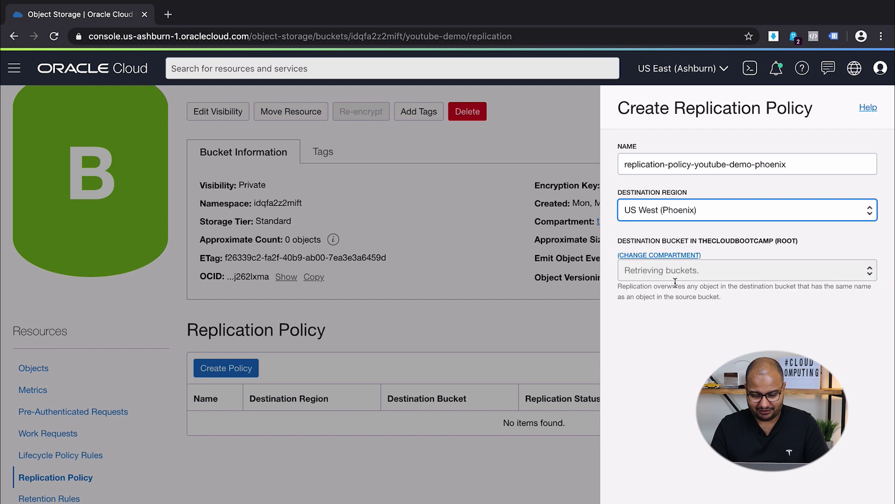
pyautogui.click(702, 271)
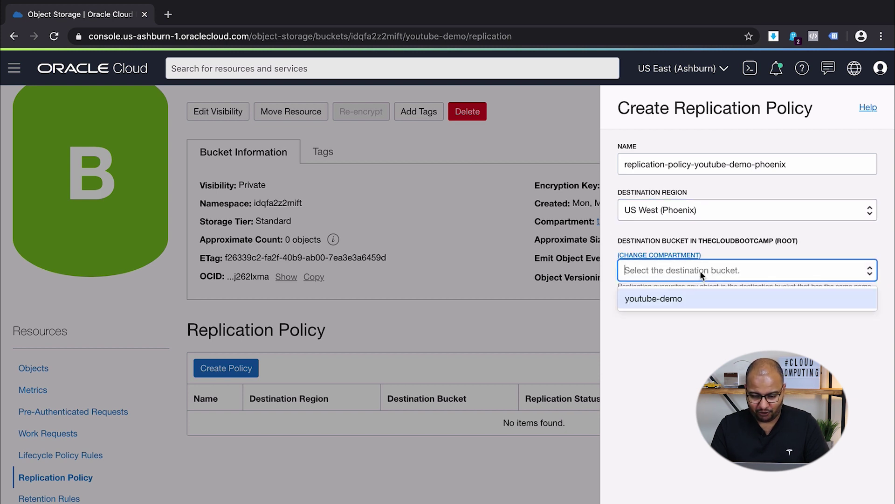
pyautogui.click(666, 303)
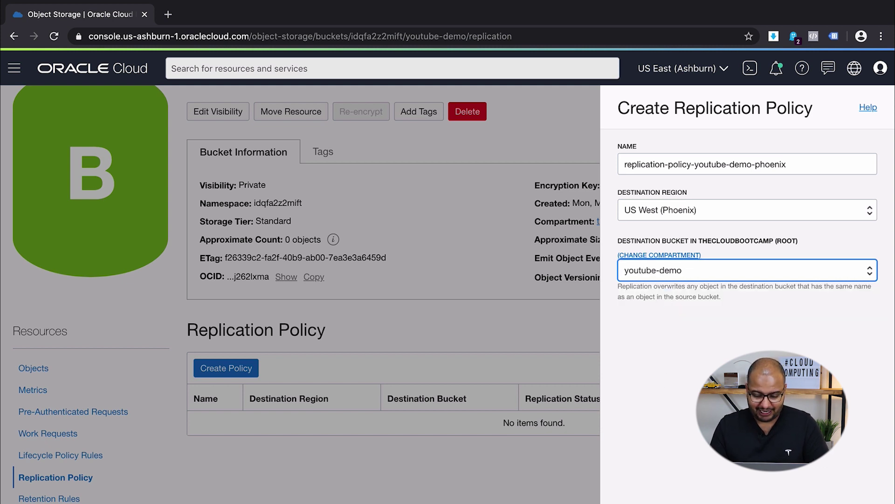
pyautogui.click(678, 450)
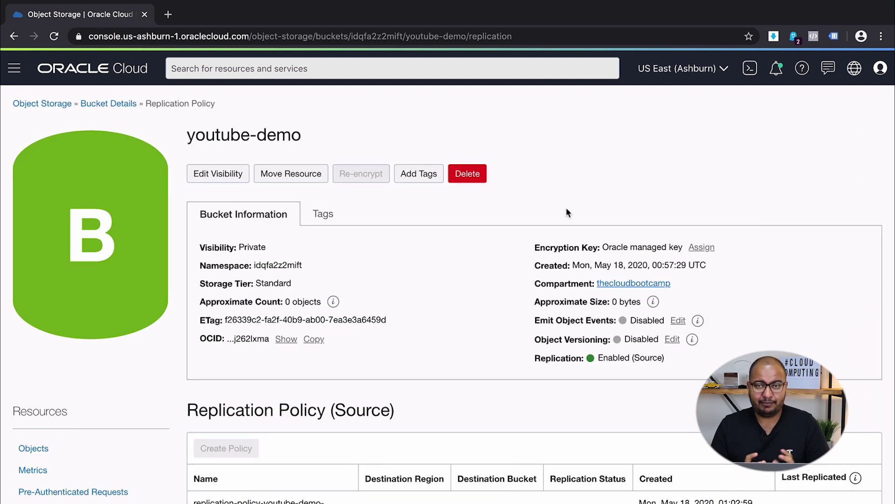
# Step: Upload imagem-2.png from the Downloads folder to the objects of the source bucket
pyautogui.scroll(-3, 474, 291)
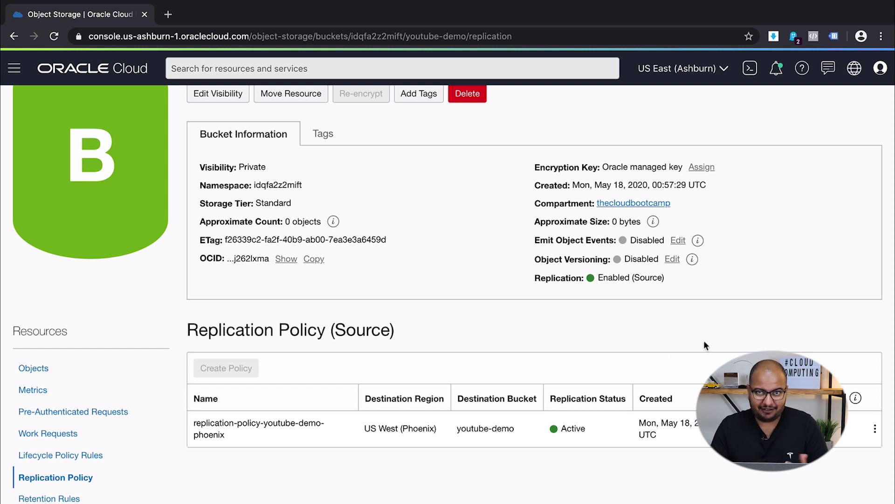
pyautogui.click(40, 374)
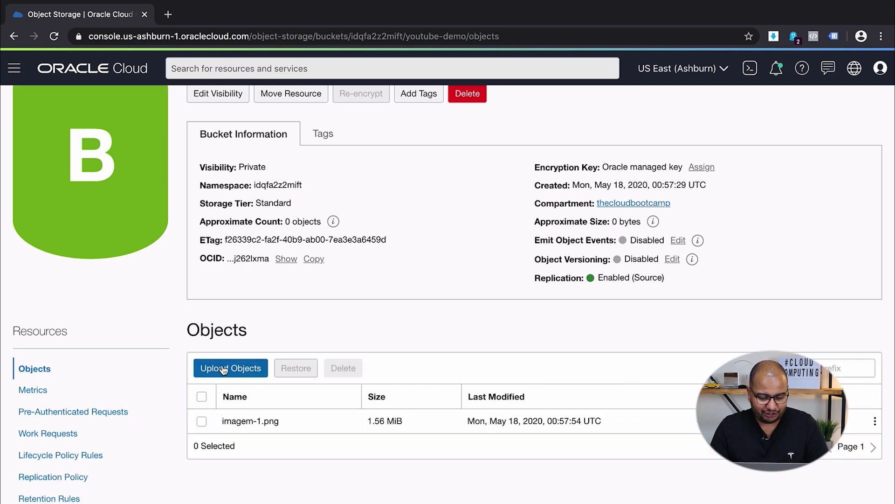
pyautogui.click(231, 366)
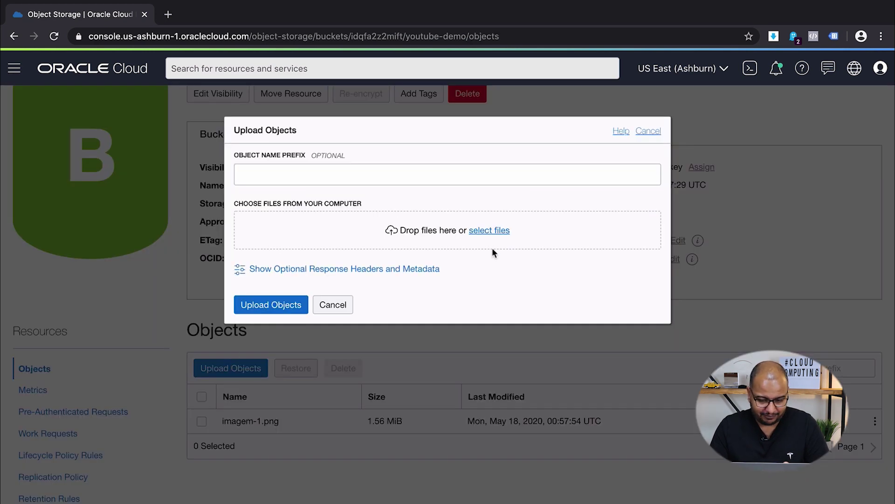
pyautogui.click(489, 230)
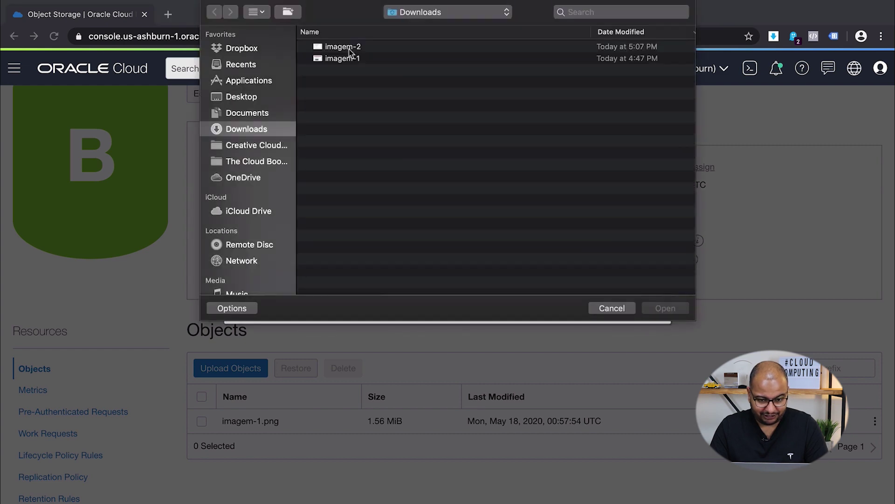
pyautogui.click(349, 47)
pyautogui.doubleClick(345, 47)
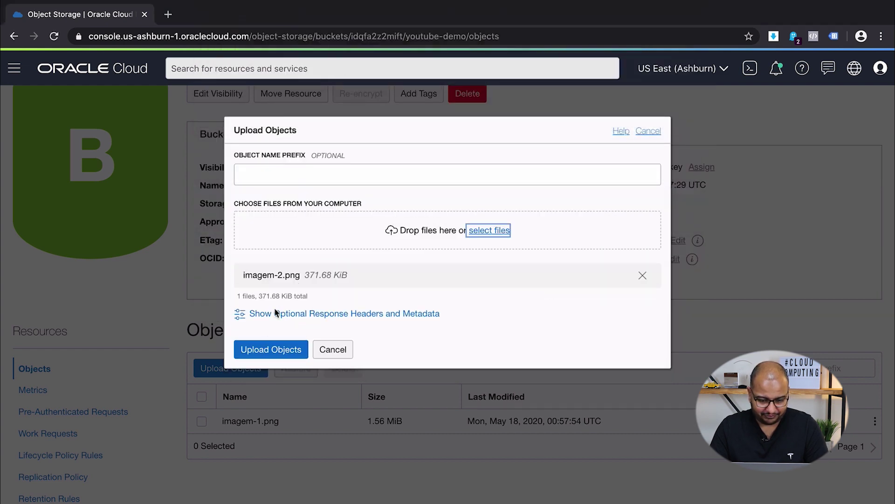
pyautogui.click(267, 349)
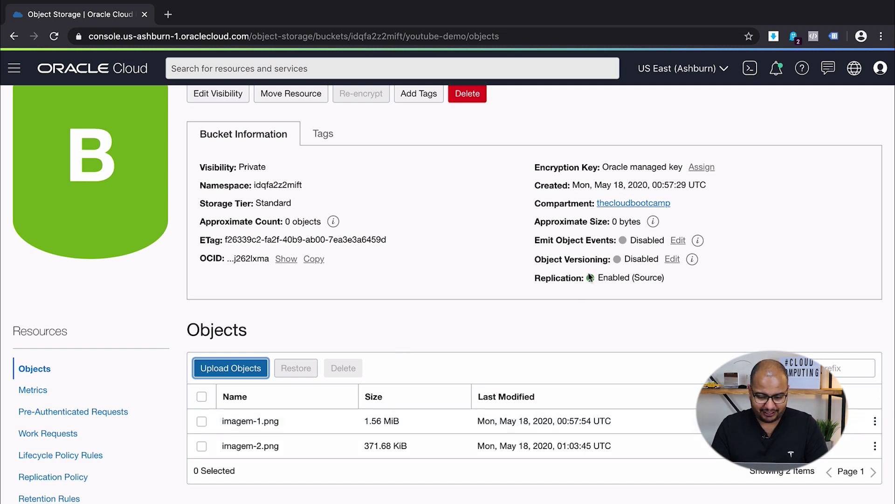
# Step: Check the source bucket's replication status and examine its replication policy's destination region, last replication time and available actions
pyautogui.moveTo(608, 277); pyautogui.dragTo(649, 278)
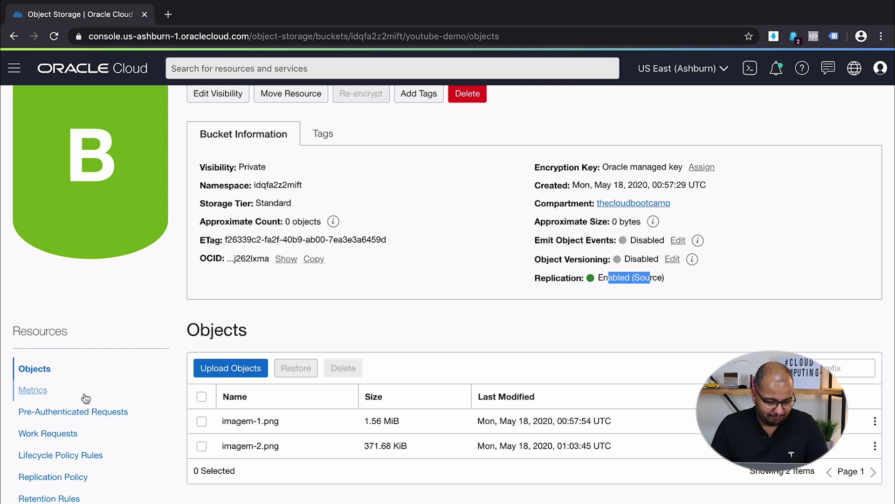
pyautogui.click(65, 478)
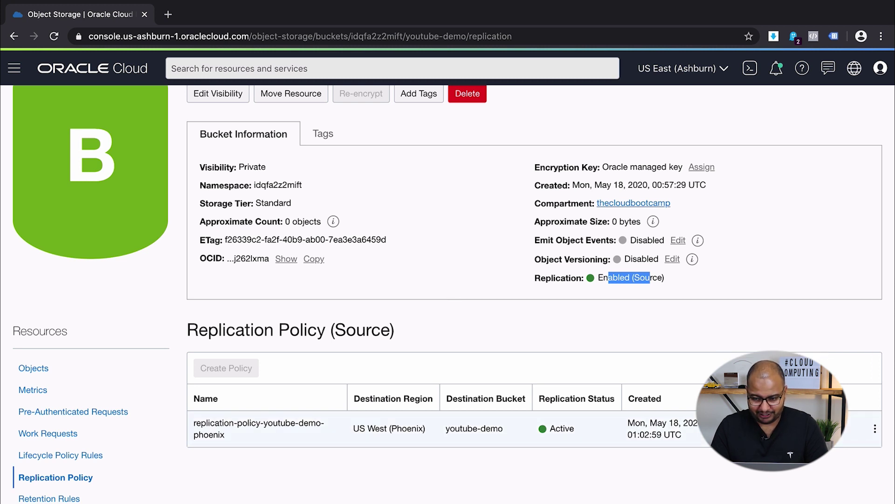
pyautogui.click(779, 427)
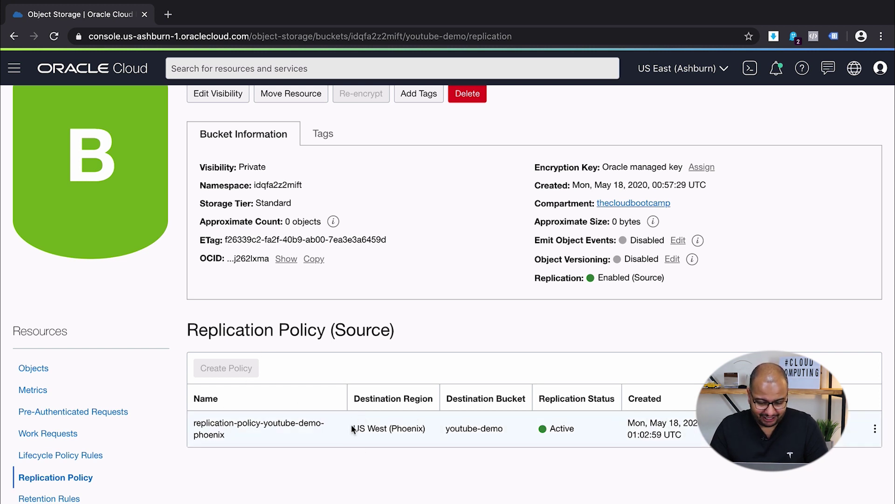
pyautogui.moveTo(353, 429); pyautogui.dragTo(422, 431)
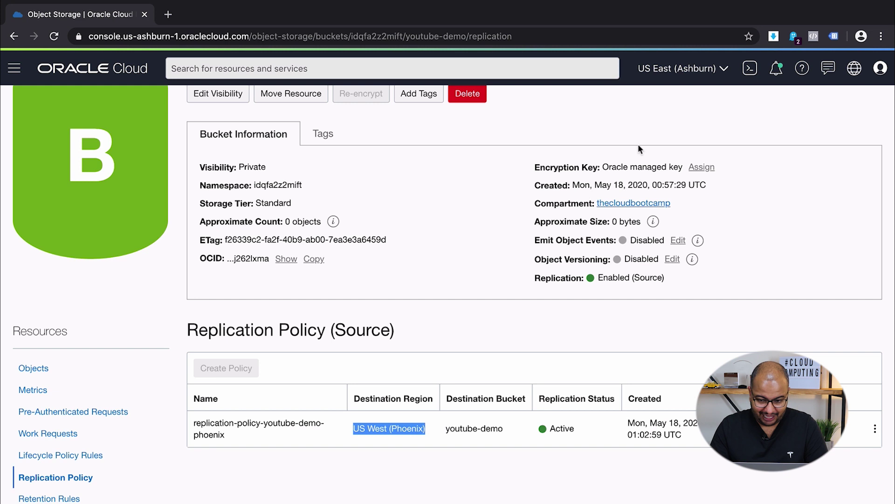
pyautogui.moveTo(352, 398); pyautogui.dragTo(440, 400)
pyautogui.moveTo(356, 428); pyautogui.dragTo(404, 432)
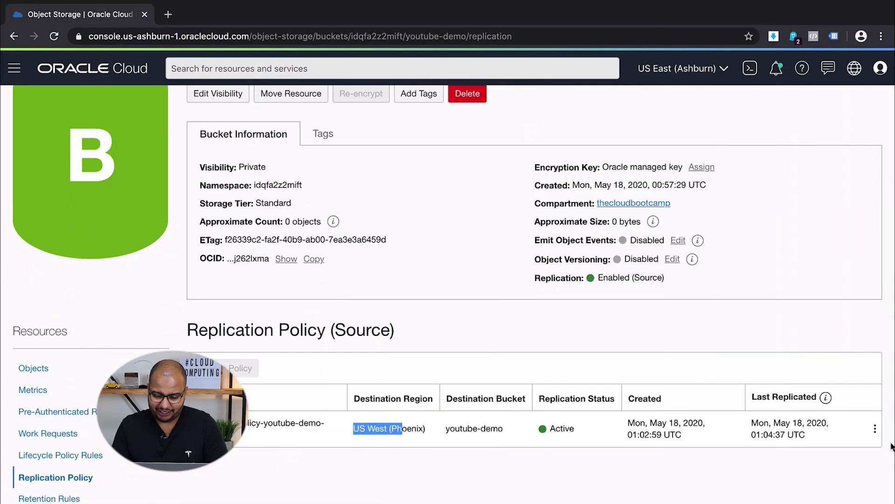
pyautogui.click(875, 428)
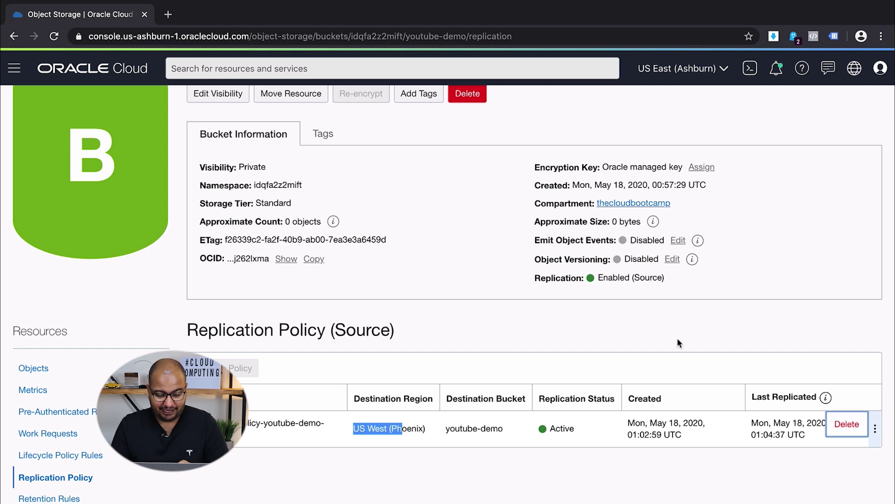
# Step: Switch the console region to US West (Phoenix) and open the youtube-demo bucket there to read the notice above its details
pyautogui.click(451, 325)
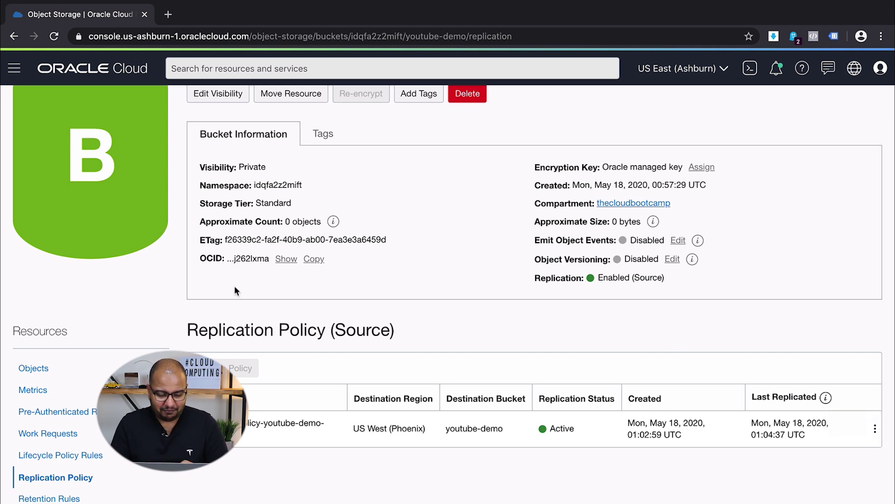
pyautogui.scroll(3, 476, 260)
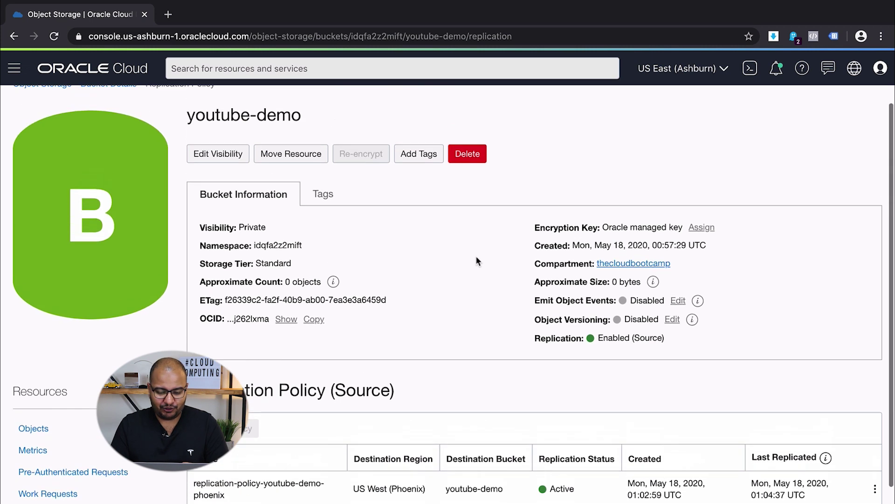
pyautogui.click(680, 70)
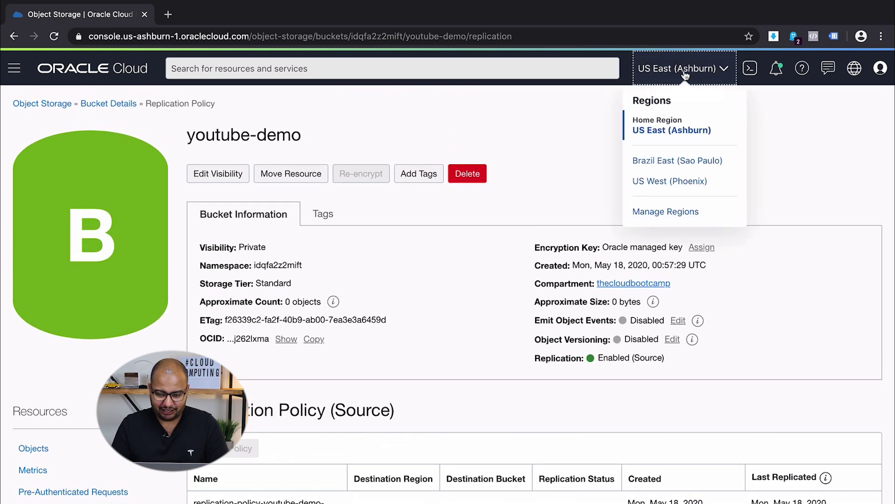
pyautogui.click(681, 182)
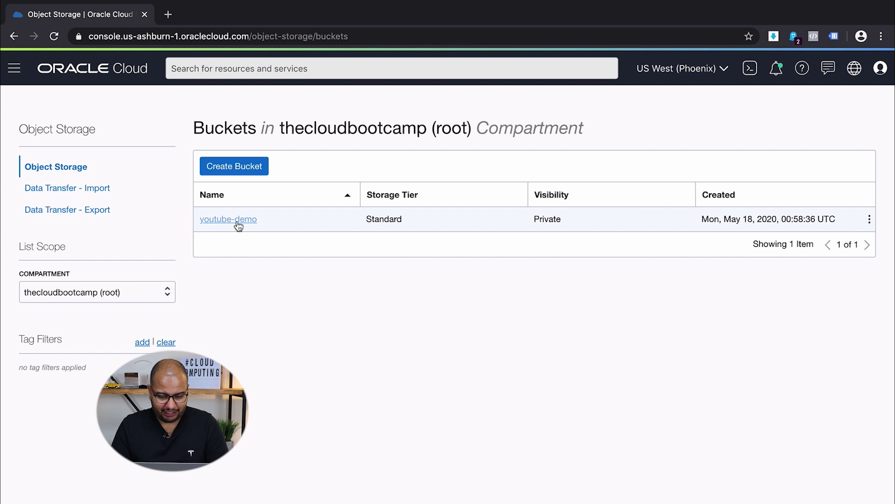
pyautogui.click(238, 220)
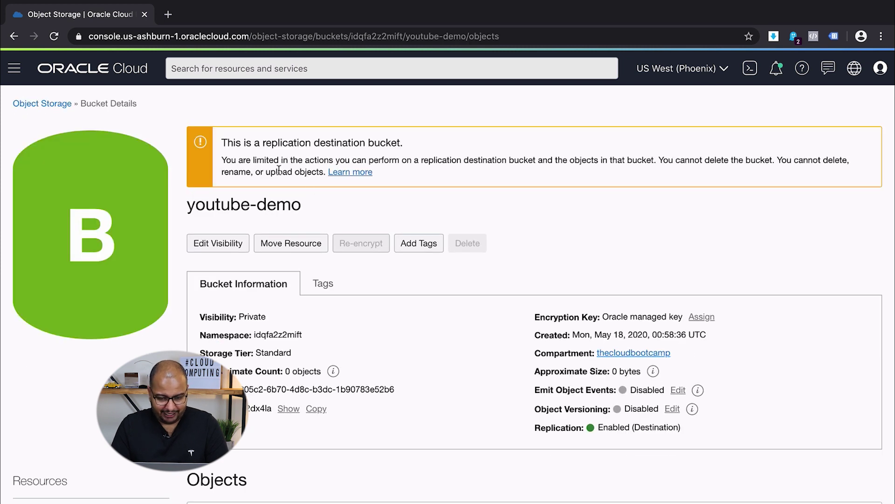
pyautogui.moveTo(225, 144); pyautogui.dragTo(402, 141)
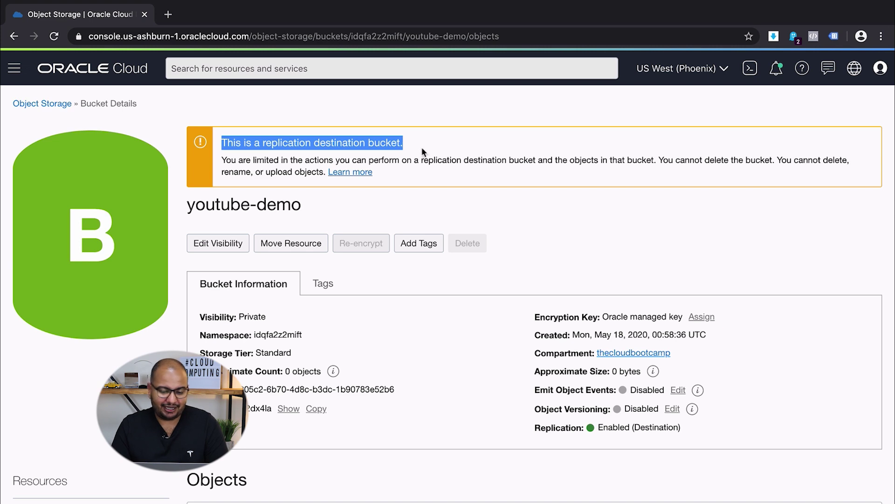